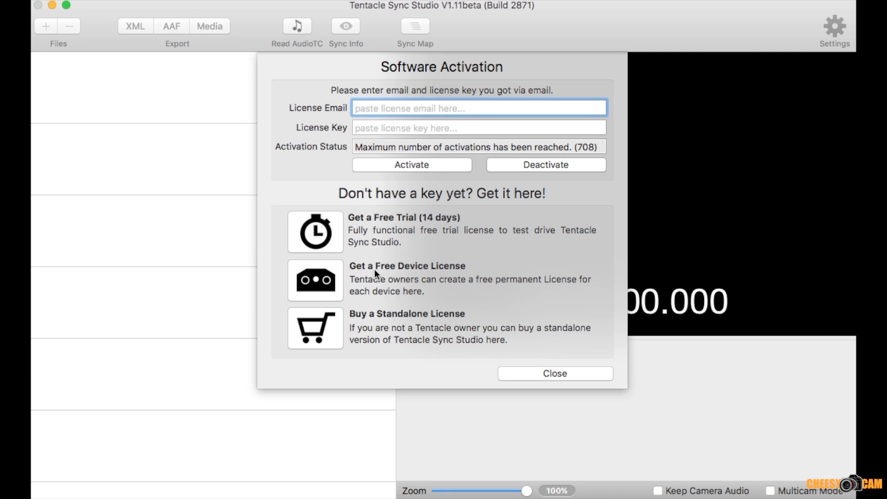
Step: Paste the license key and enter the license email in the Software Activation form, and close the form
click(322, 274)
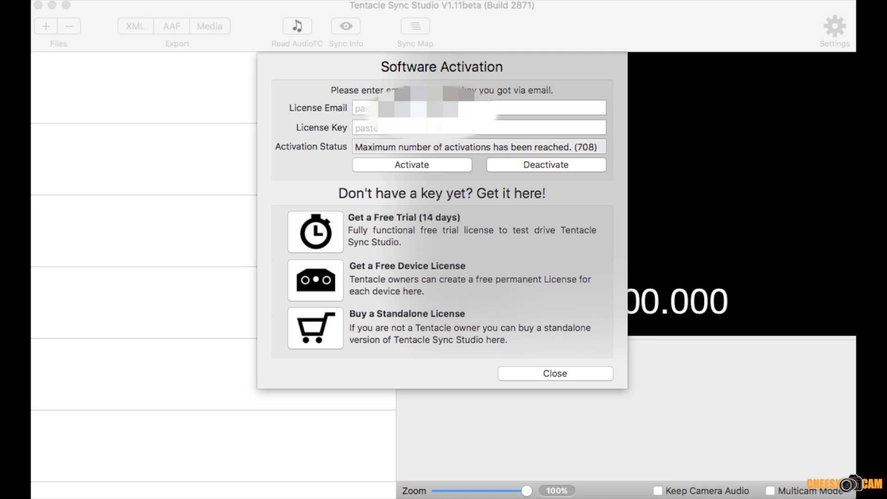
click(428, 128)
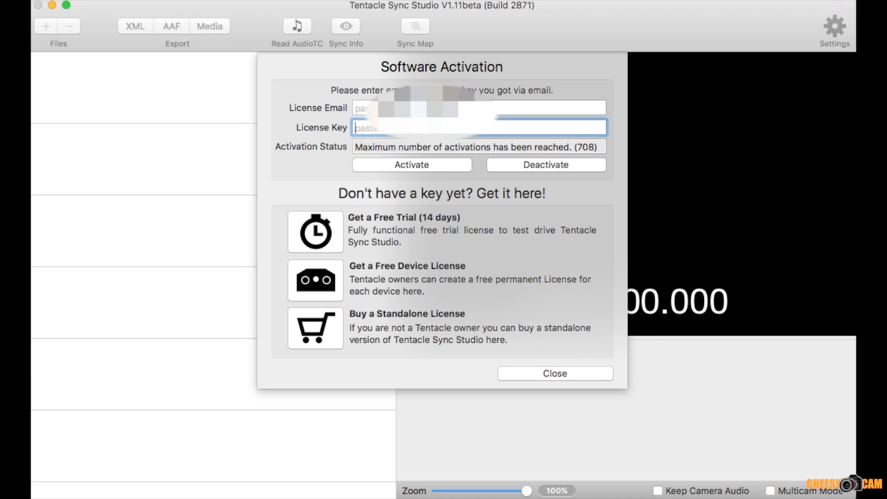
key(super+v)
click(429, 108)
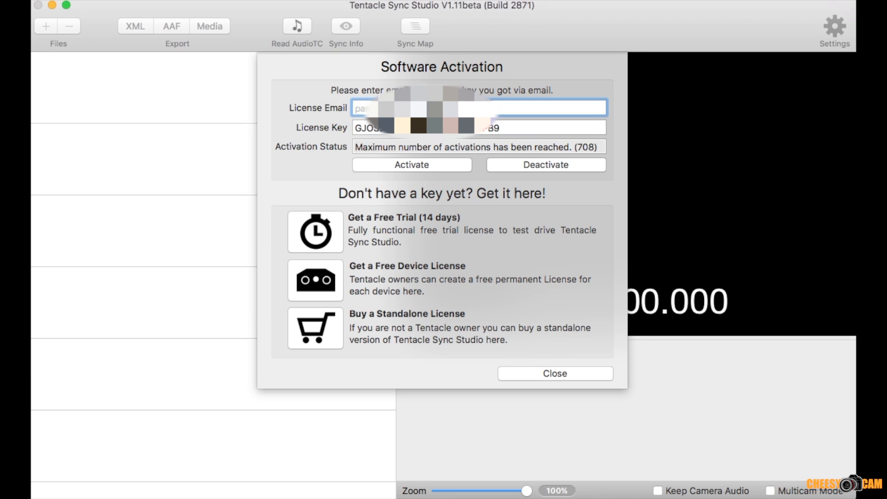
text(che)
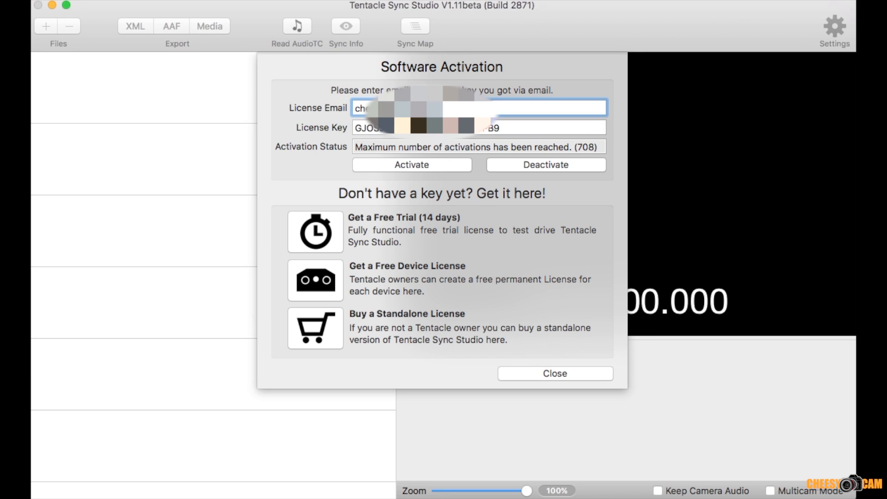
click(573, 373)
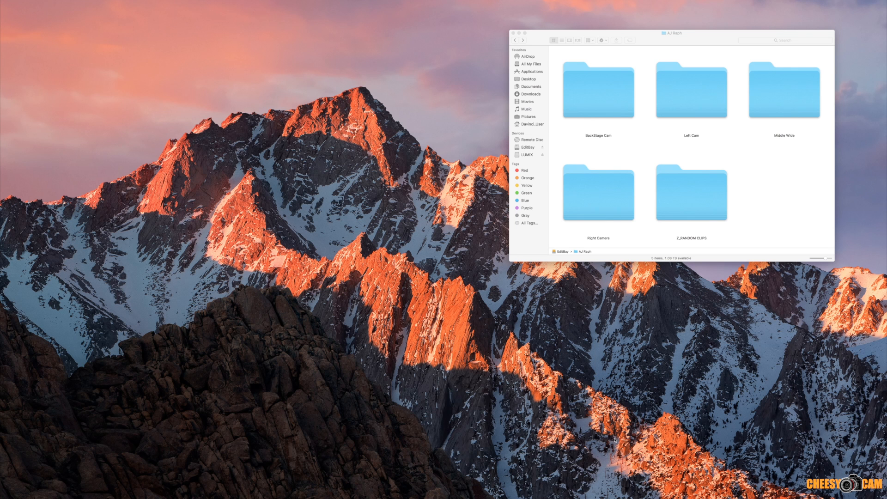
Step: Open the Left Cam folder and preview clip P1380511.MOV at several points of its playback
click(774, 232)
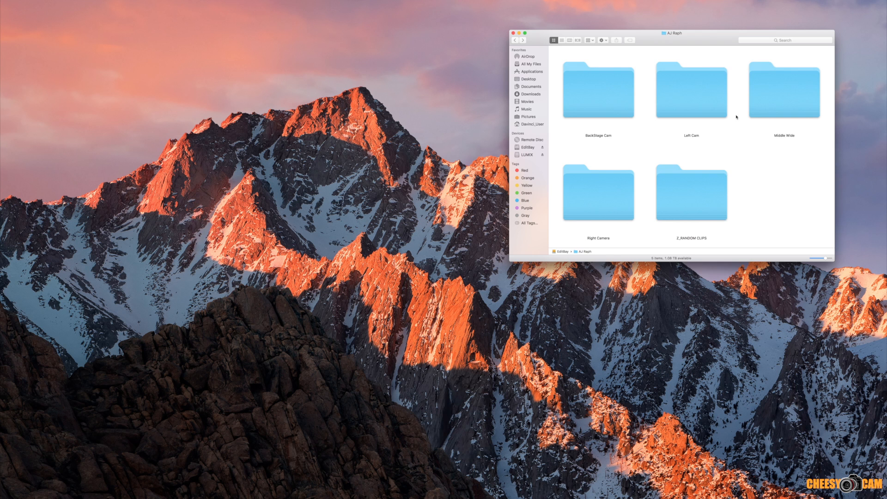
double_click(712, 111)
scroll(673, 207, down, 15)
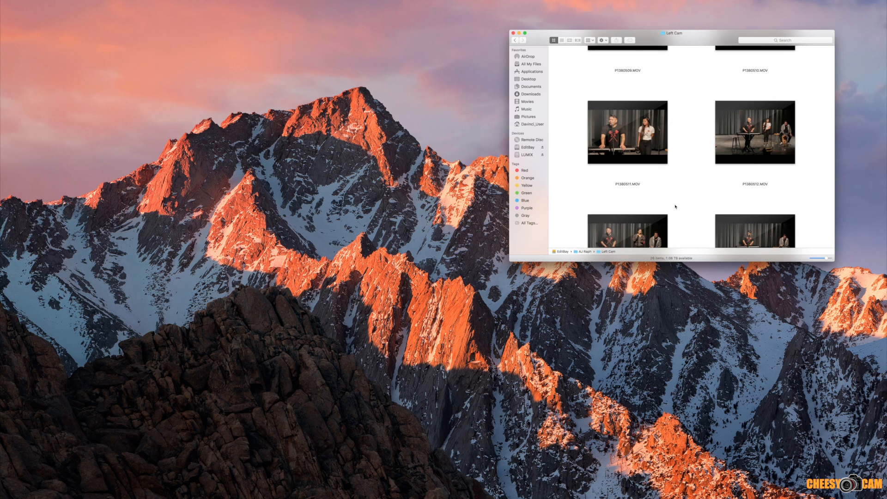
double_click(627, 134)
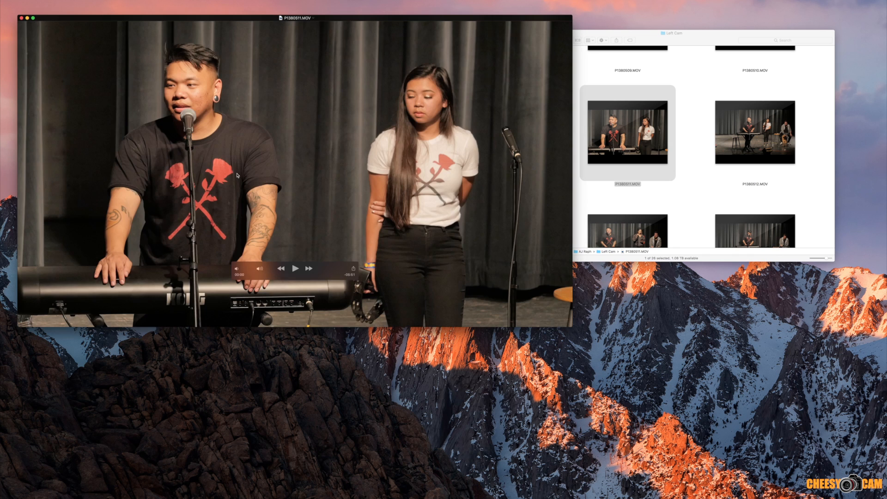
click(295, 269)
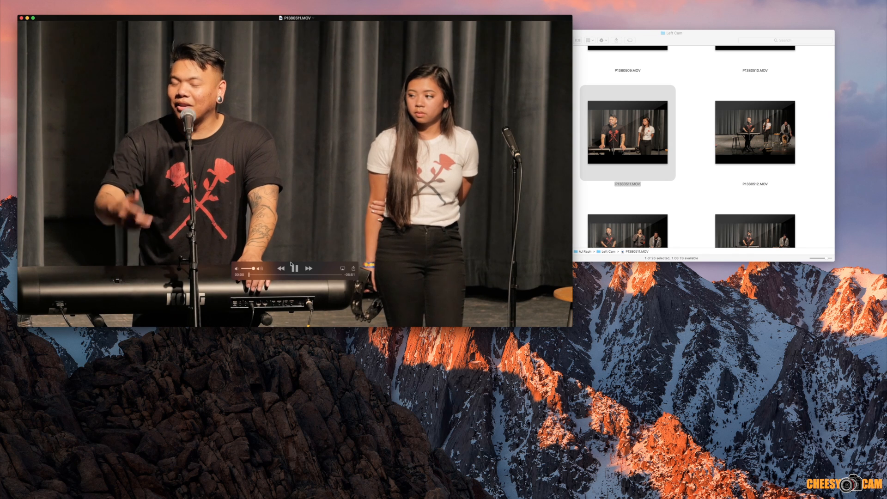
click(287, 275)
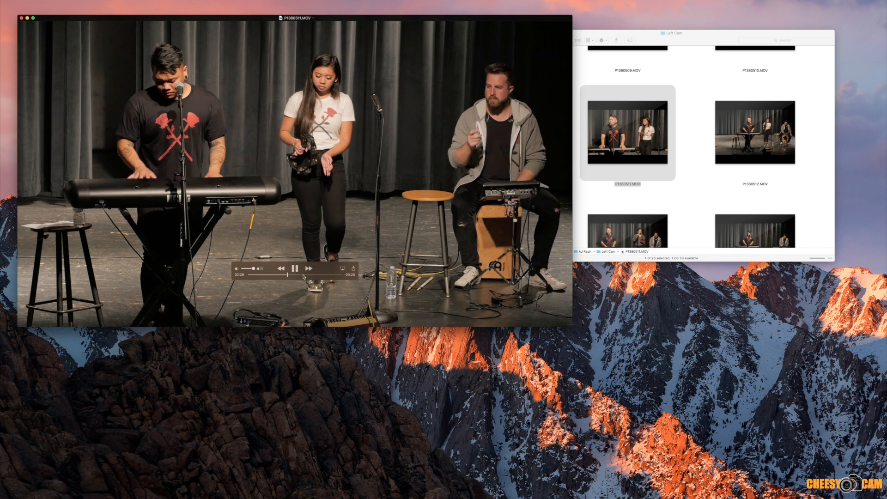
click(303, 275)
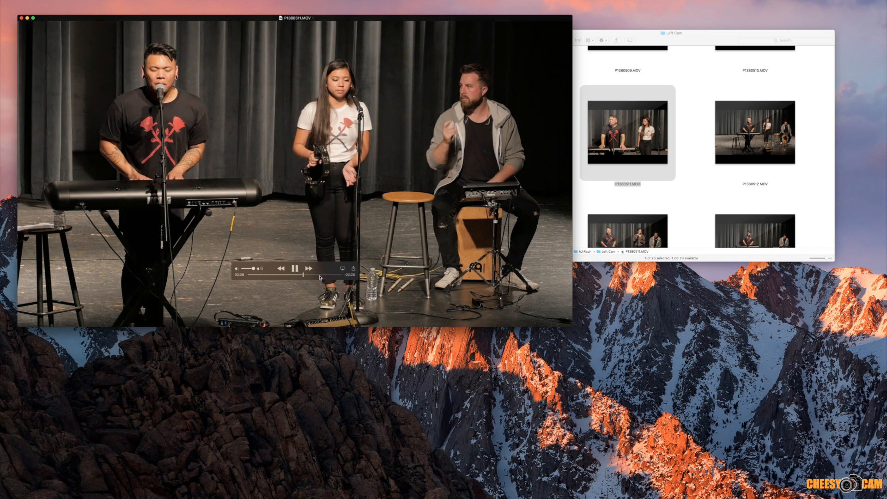
click(295, 269)
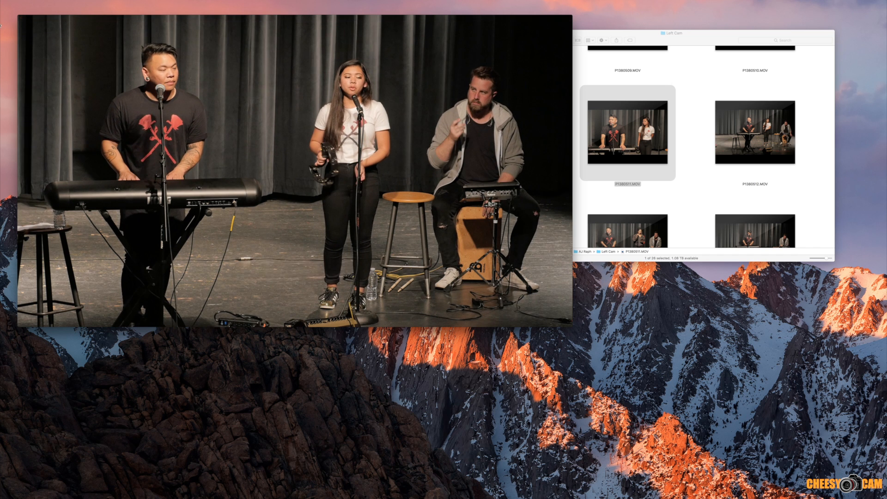
click(22, 18)
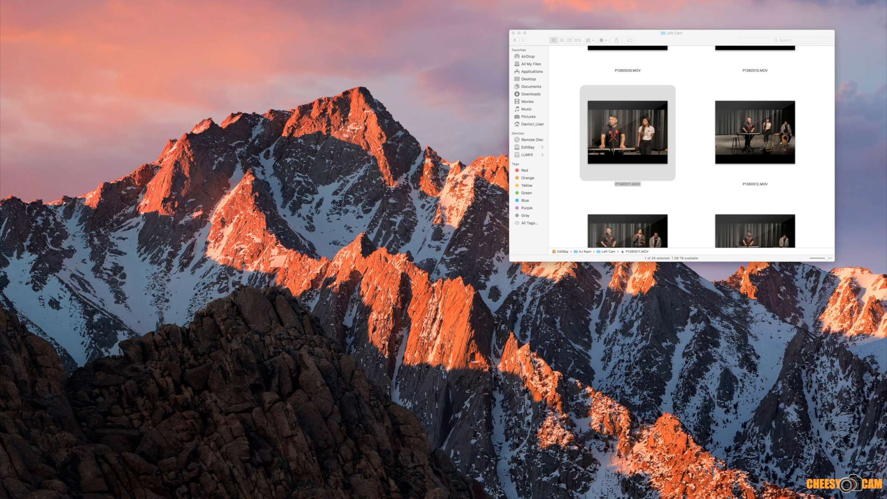
Step: Return to the parent folder and go through its camera folders: BackStage Cam, Left Cam, Middle Wide and Right Camera
click(692, 196)
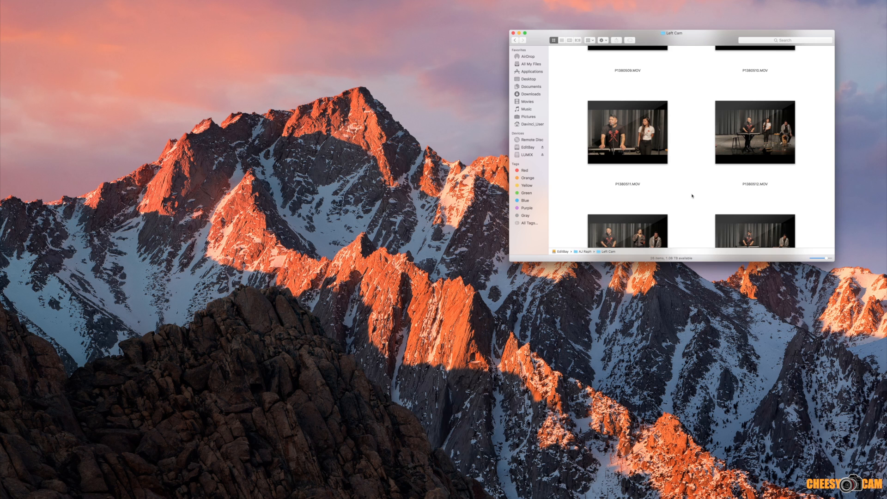
click(516, 41)
click(601, 107)
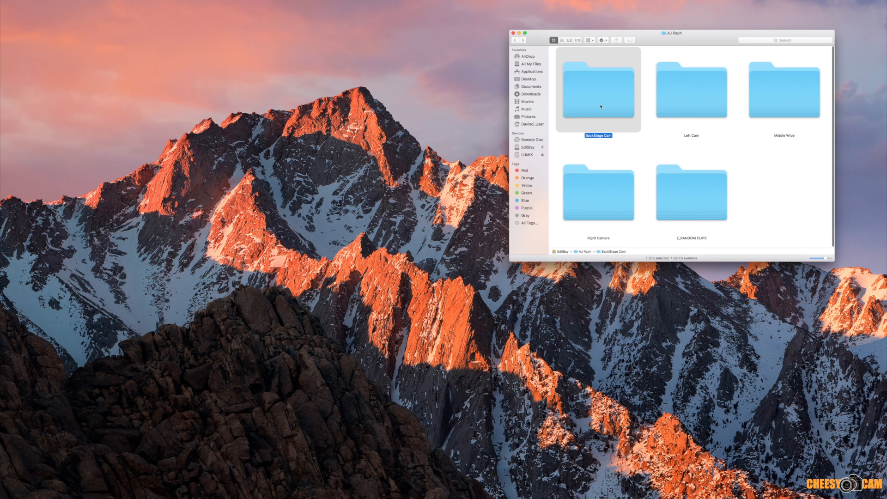
click(688, 105)
click(797, 105)
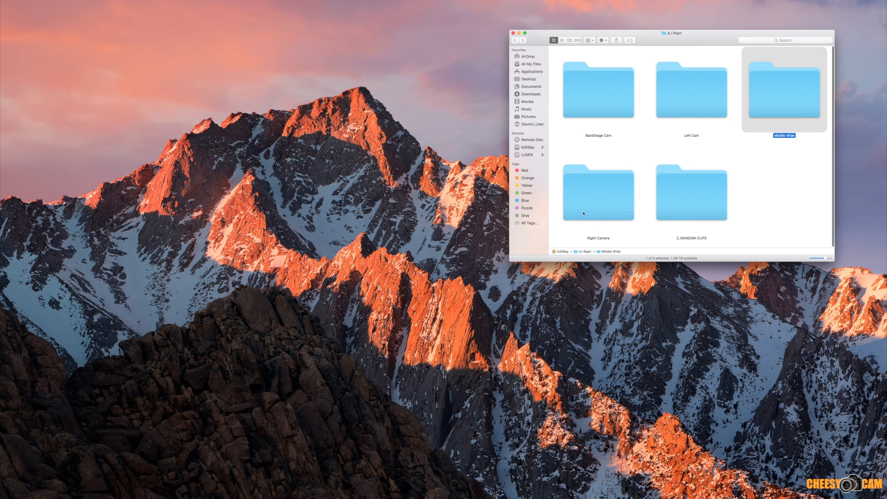
click(584, 210)
click(771, 220)
Step: Launch Tentacle Sync Studio and enlarge its window beside the folder window
mouse_move(661, 492)
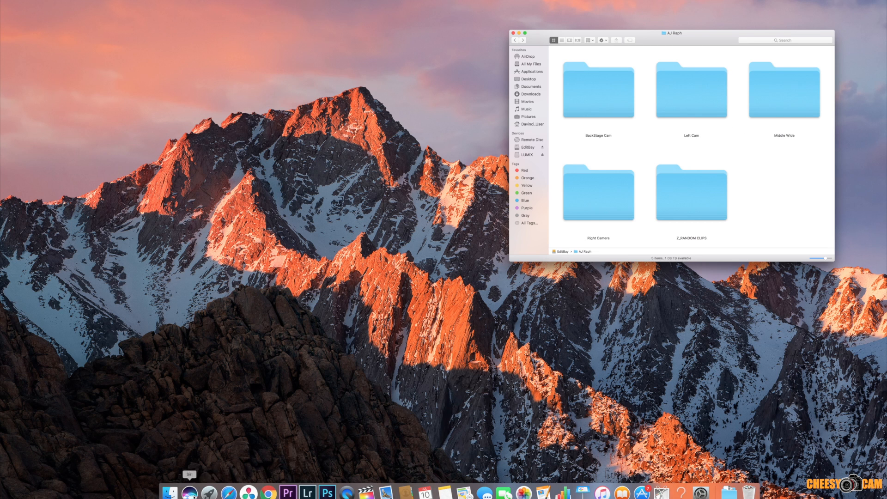
click(209, 492)
key(Escape)
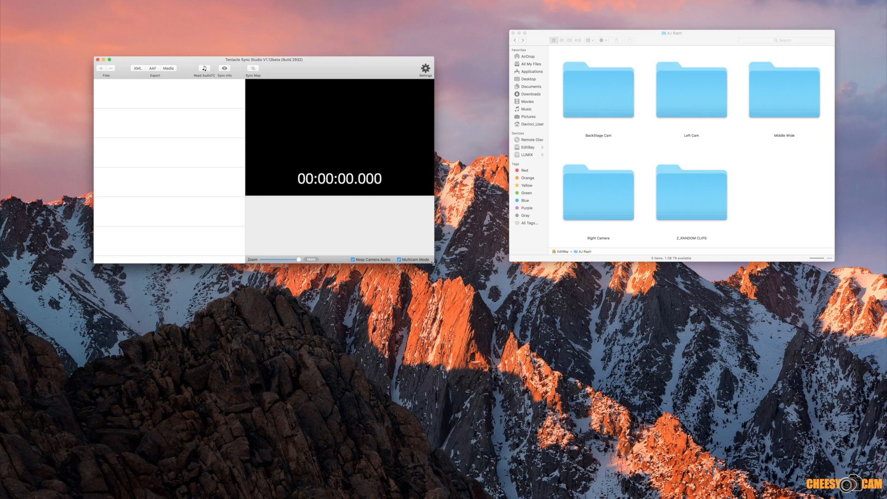
drag(433, 264, 524, 422)
Step: Import the BackStage Cam folder into the Tentacle Sync Studio file list
click(604, 89)
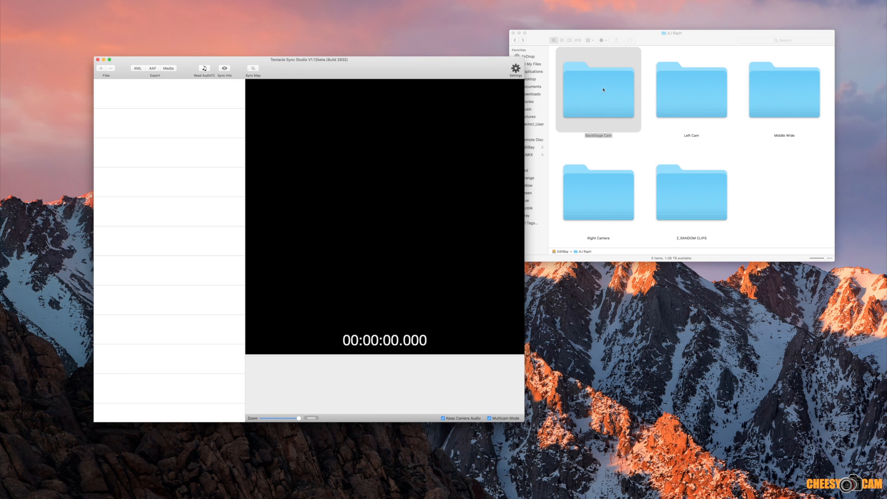
drag(603, 89, 135, 203)
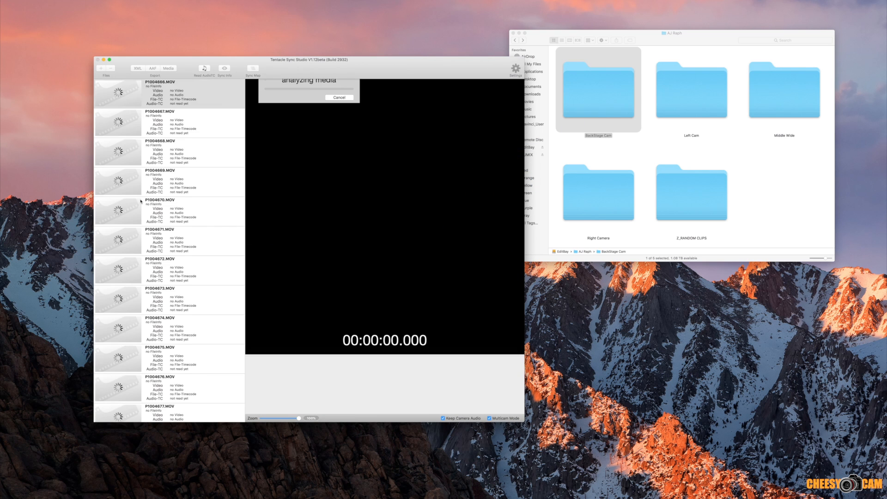
scroll(151, 202, down, 10)
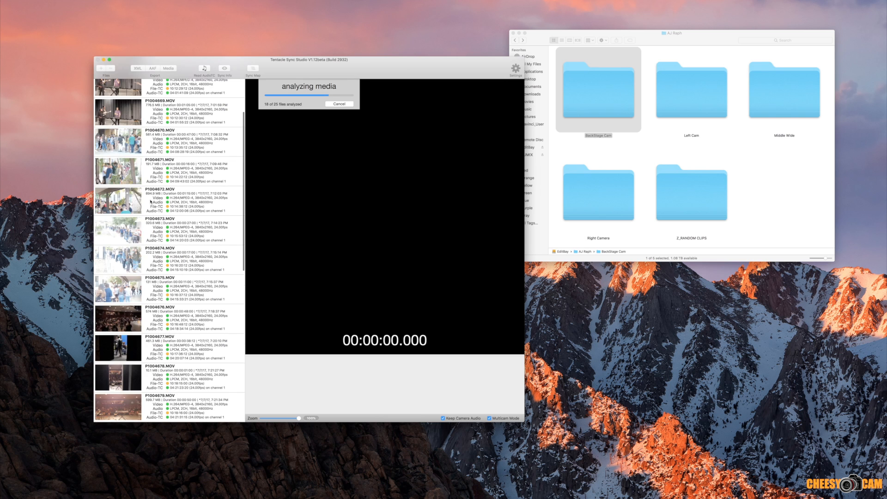
Step: Assign all the imported BackStage Cam clips to sync Group 1
scroll(151, 202, down, 5)
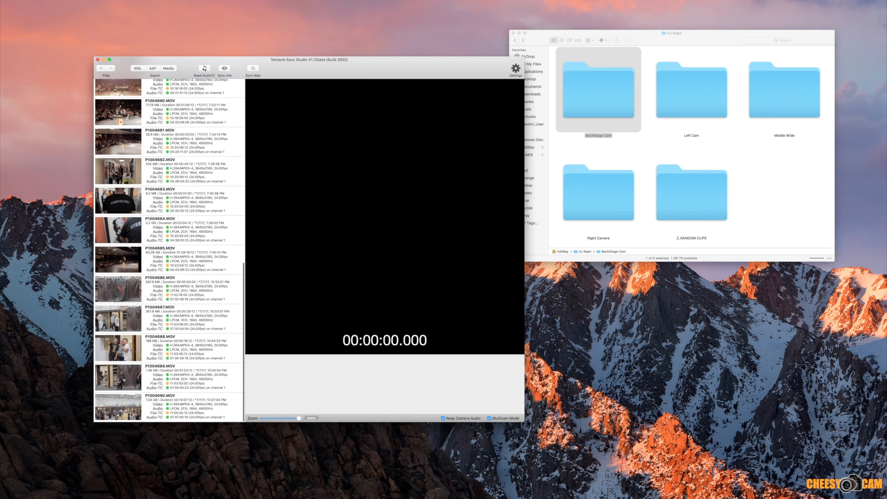
key(super+a)
right_click(132, 412)
mouse_move(178, 439)
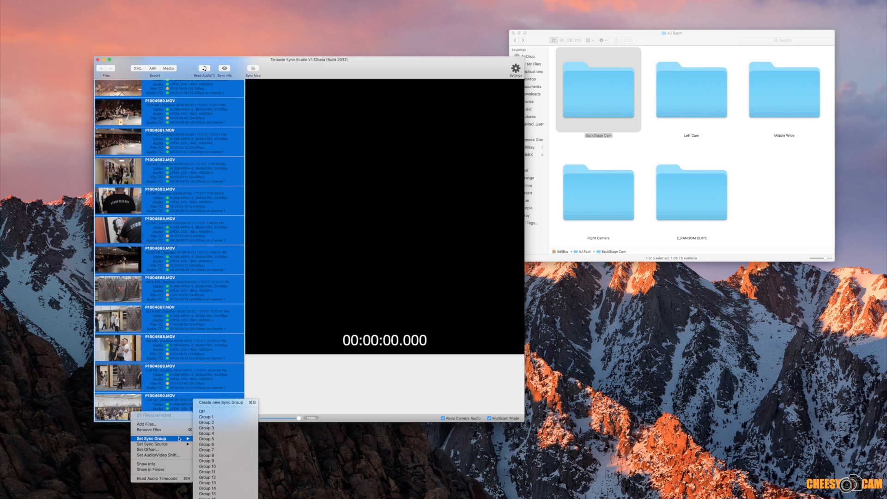
click(213, 418)
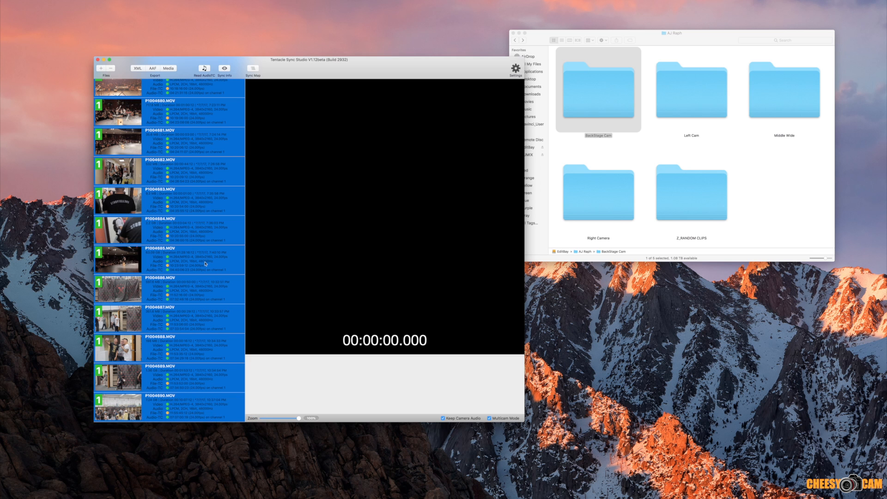
scroll(205, 264, up, 15)
Step: Add the Left Cam folder to the Tentacle Sync Studio file list
click(794, 184)
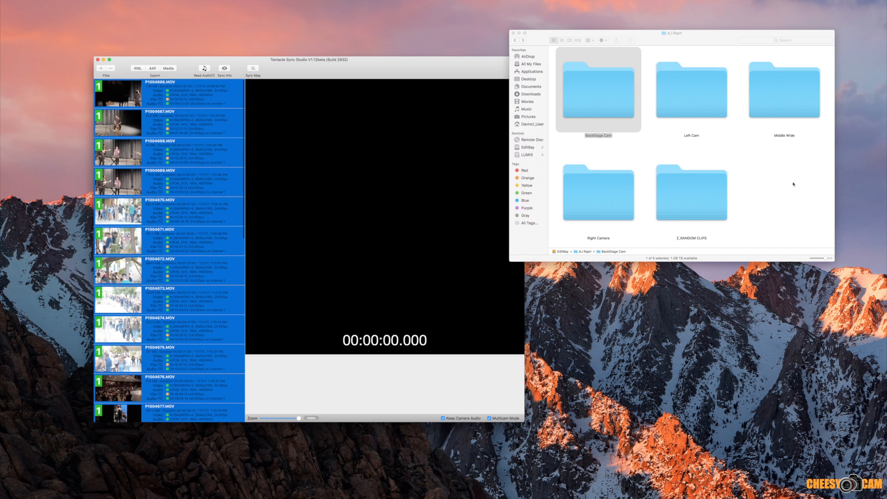
drag(702, 103, 160, 257)
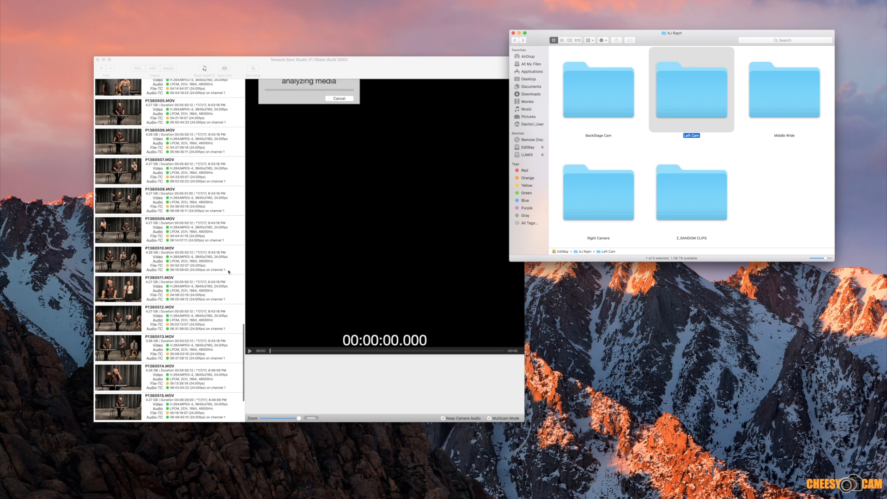
scroll(203, 267, up, 10)
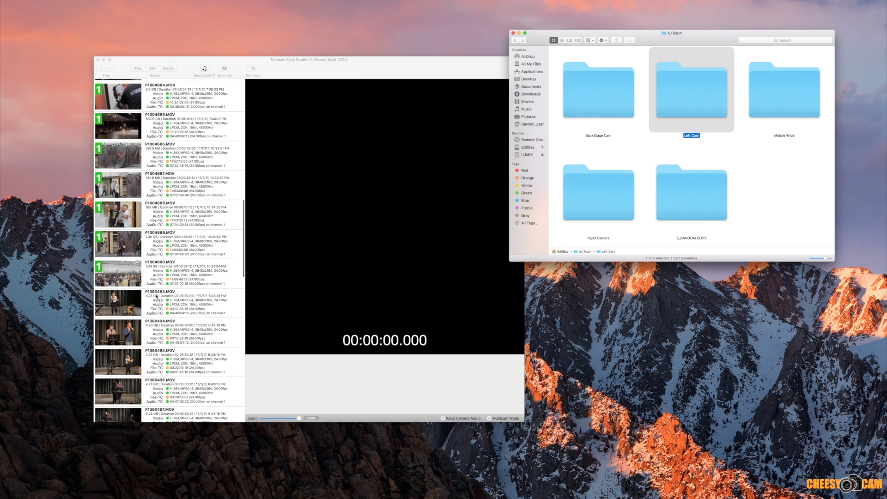
Step: Assign the Left Cam clips, P1380493.MOV through P1380518.MOV, to sync Group 2
click(156, 297)
click(156, 296)
scroll(238, 301, down, 10)
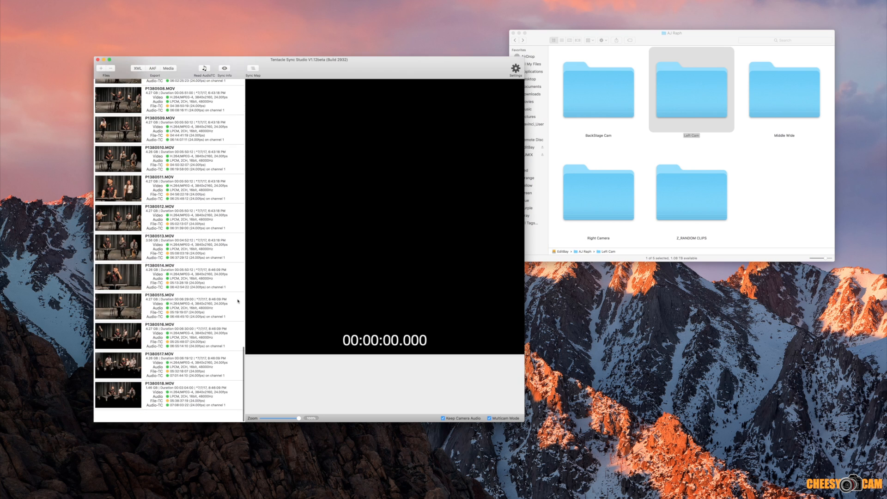
key(super+a)
right_click(130, 404)
mouse_move(167, 432)
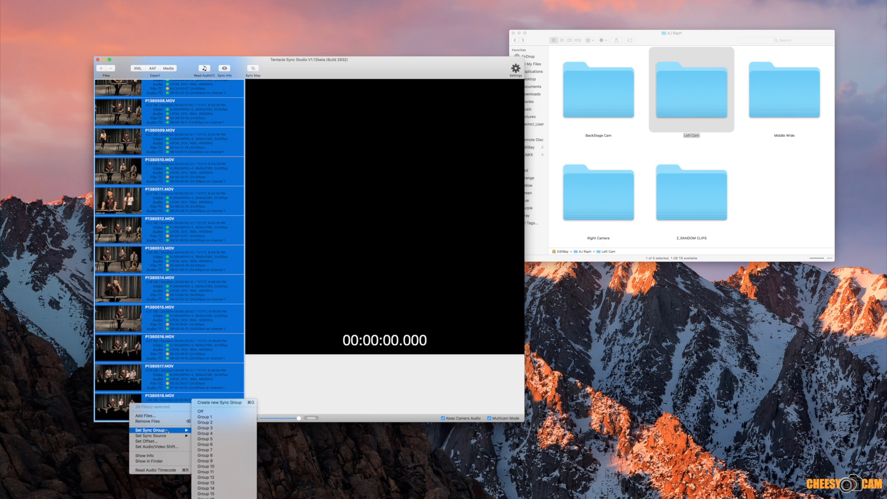
click(203, 422)
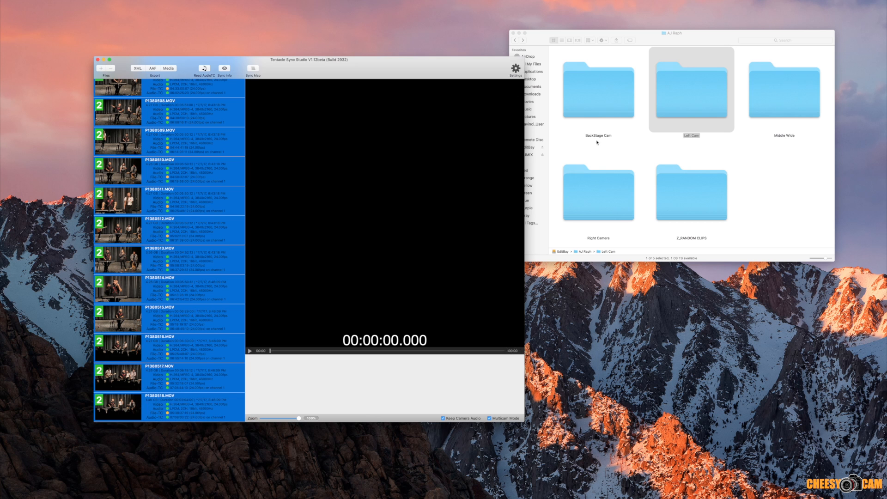
Step: Add the Middle Wide folder to the Tentacle Sync Studio file list
click(798, 158)
drag(800, 108, 217, 216)
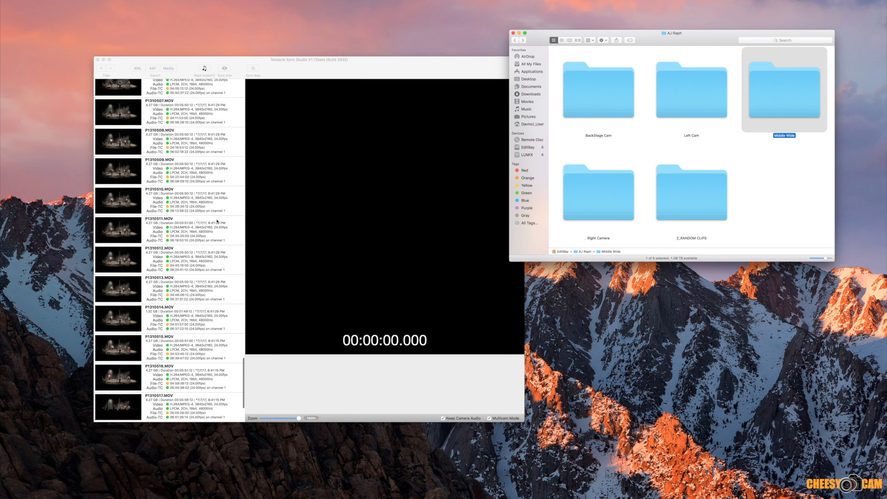
scroll(217, 218, up, 5)
scroll(209, 221, up, 1)
Step: Assign the Middle Wide clips, P1310494.MOV through P1310520.MOV, to sync Group 3
click(137, 214)
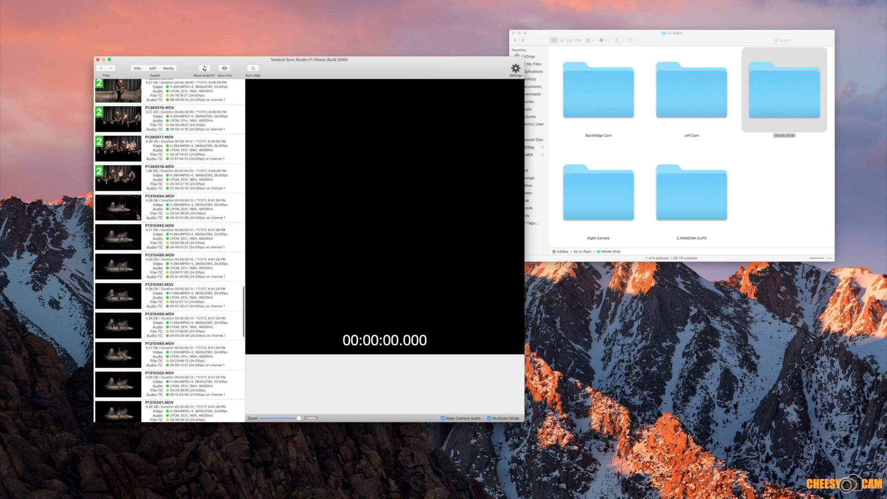
click(114, 209)
scroll(174, 238, down, 10)
scroll(174, 238, down, 2)
key(super+a)
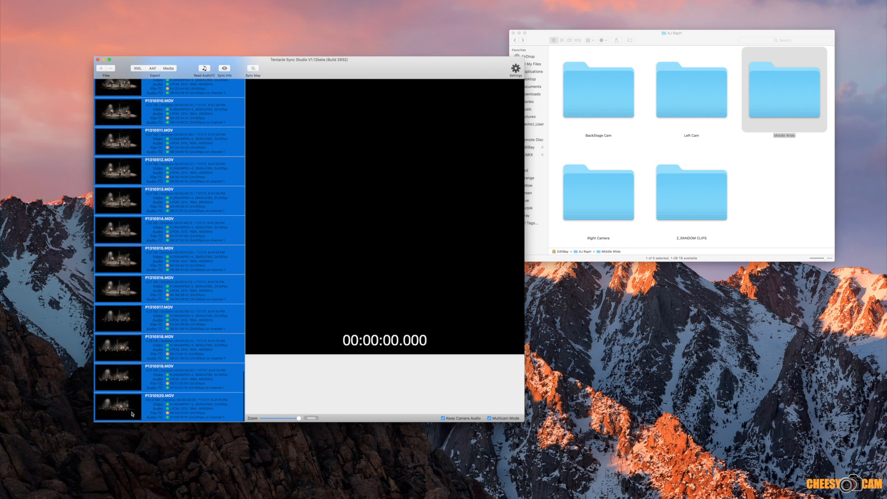
right_click(132, 414)
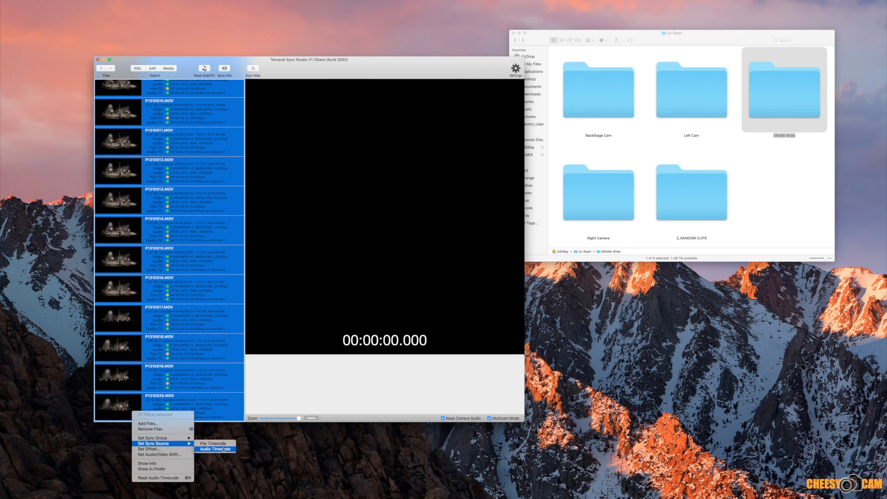
mouse_move(183, 439)
click(217, 429)
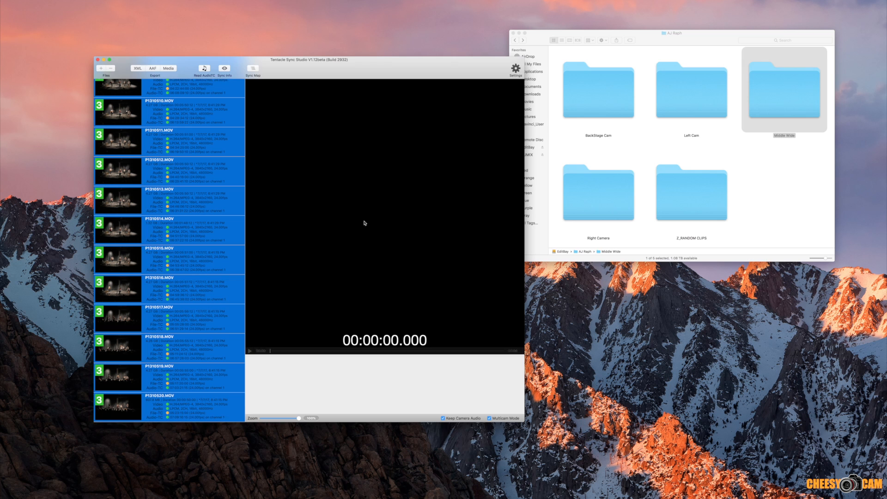
Step: Add the Right Camera folder to the Tentacle Sync Studio file list
click(612, 198)
click(605, 218)
drag(604, 218, 178, 257)
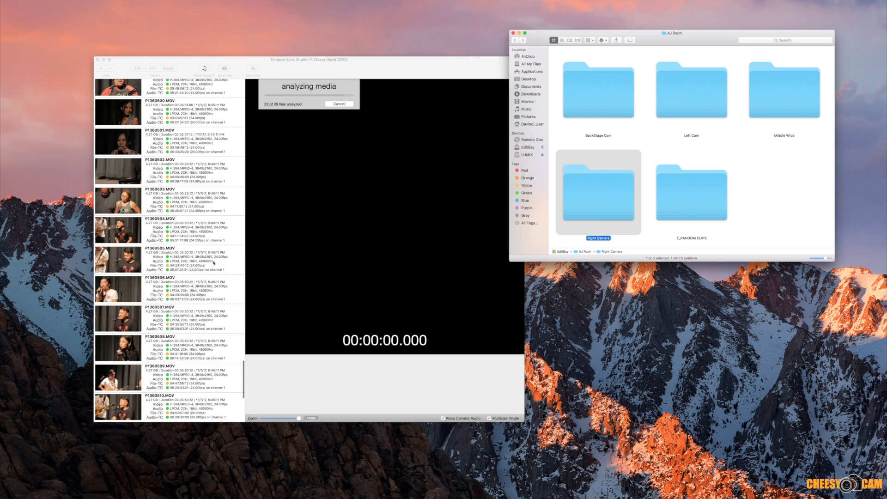
Step: Assign the Right Camera clips, P1360492.MOV through P1360517.MOV, to sync Group 4
scroll(210, 263, up, 15)
scroll(211, 263, down, 10)
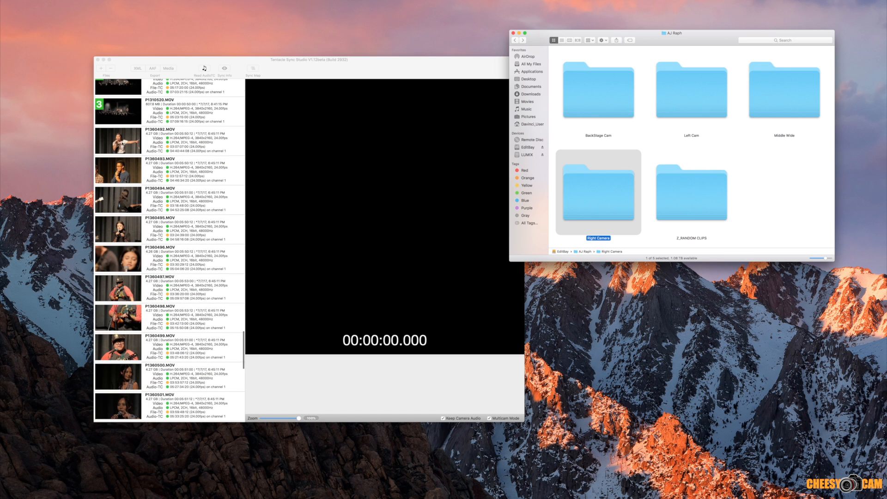
click(123, 143)
click(166, 142)
scroll(207, 199, down, 10)
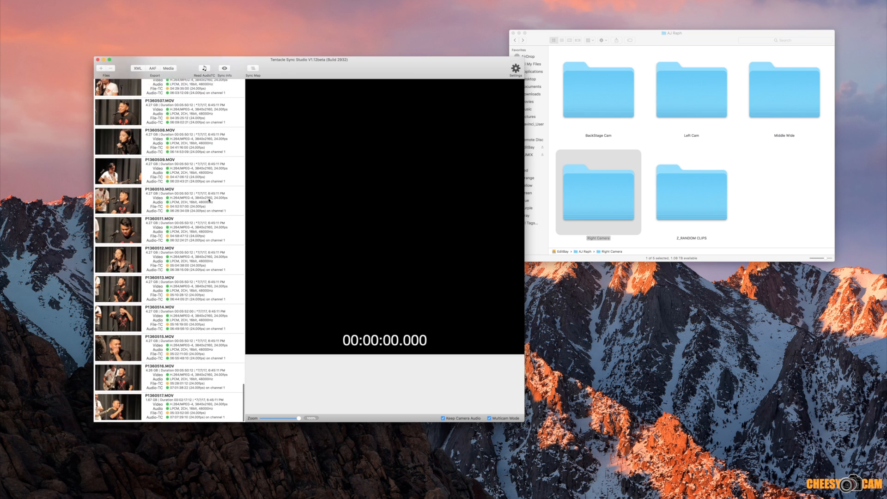
shift+click(159, 412)
right_click(126, 415)
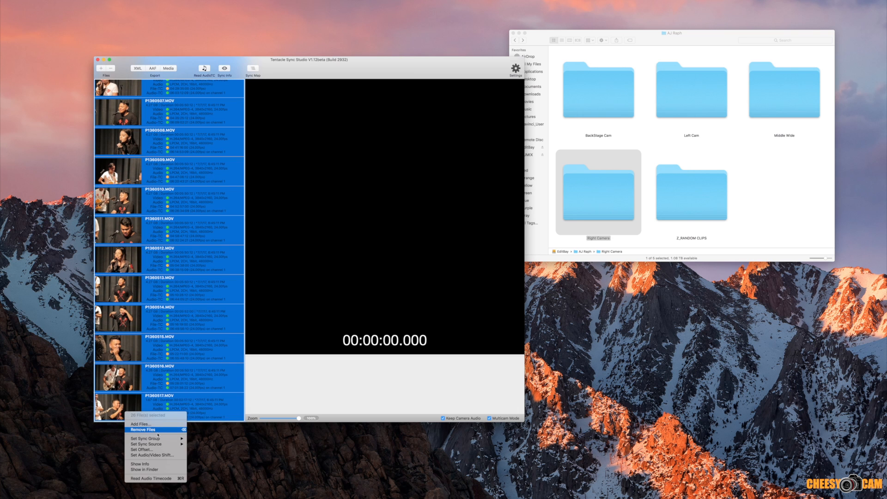
mouse_move(181, 440)
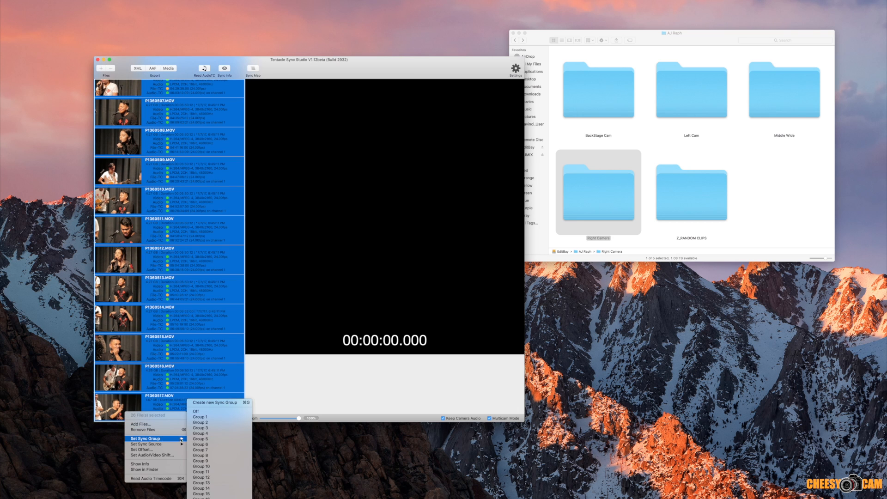
click(207, 434)
scroll(215, 185, up, 5)
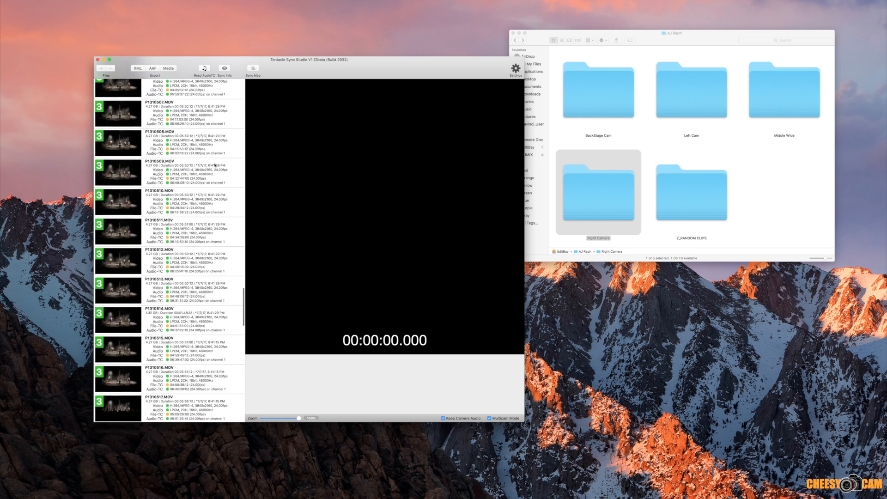
scroll(215, 165, up, 15)
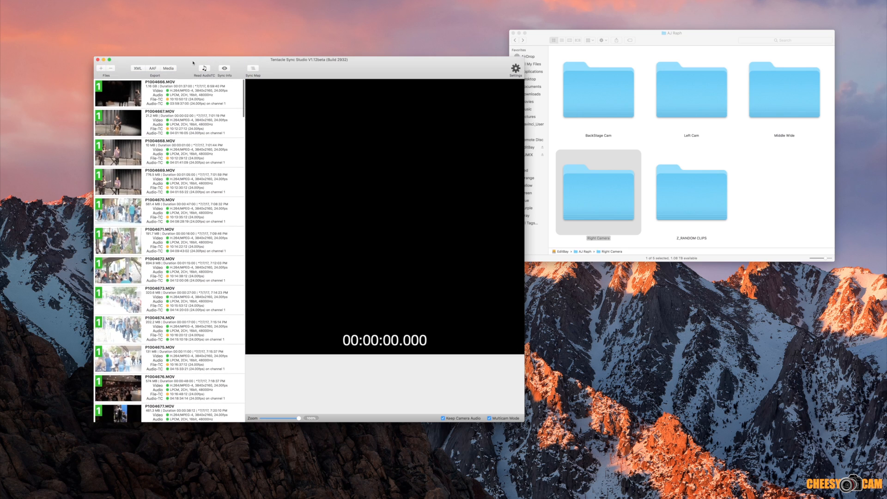
Step: Enlarge the Tentacle Sync Studio window and build the sync map, with the timeline area expanded to show tracks V1 to V4
drag(193, 62, 107, 28)
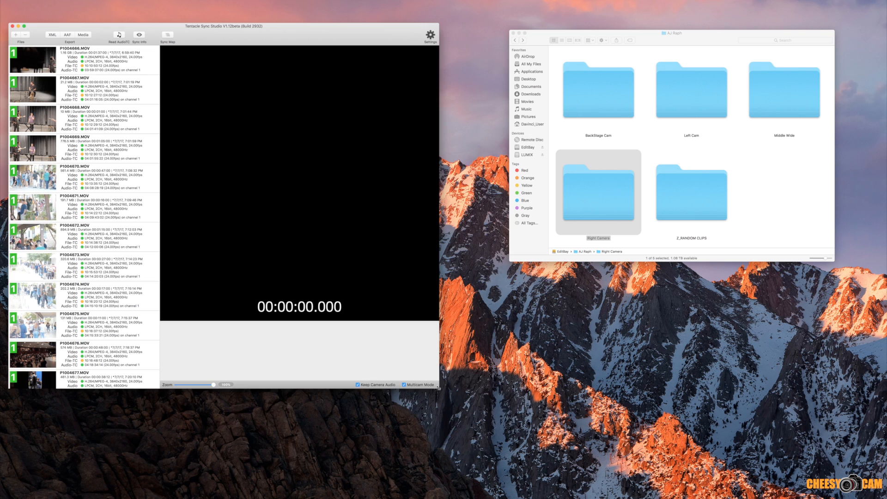
drag(439, 388, 540, 421)
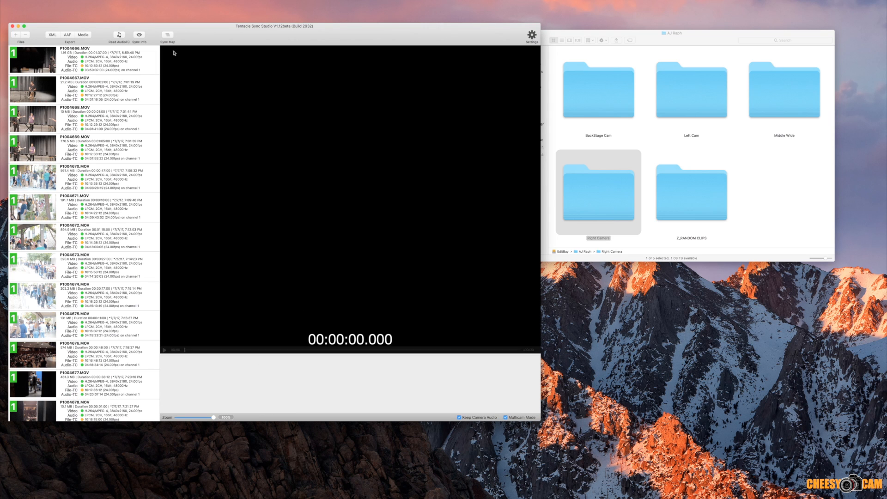
click(168, 35)
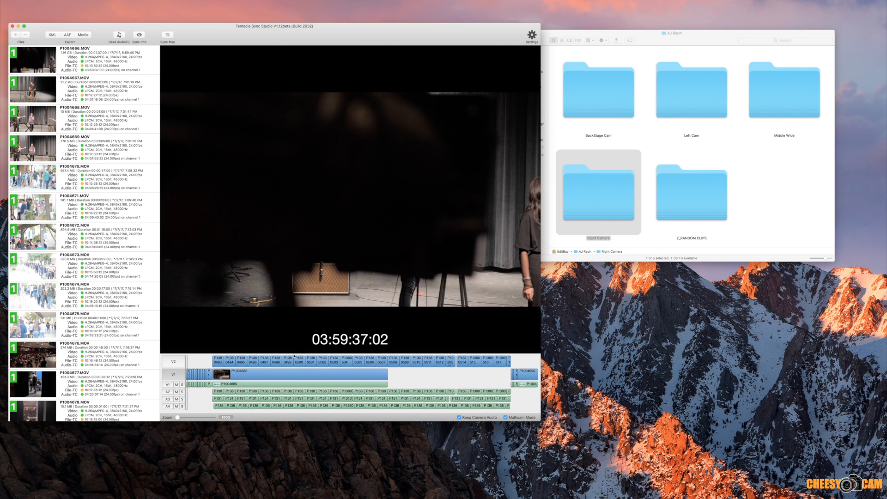
drag(294, 355, 296, 275)
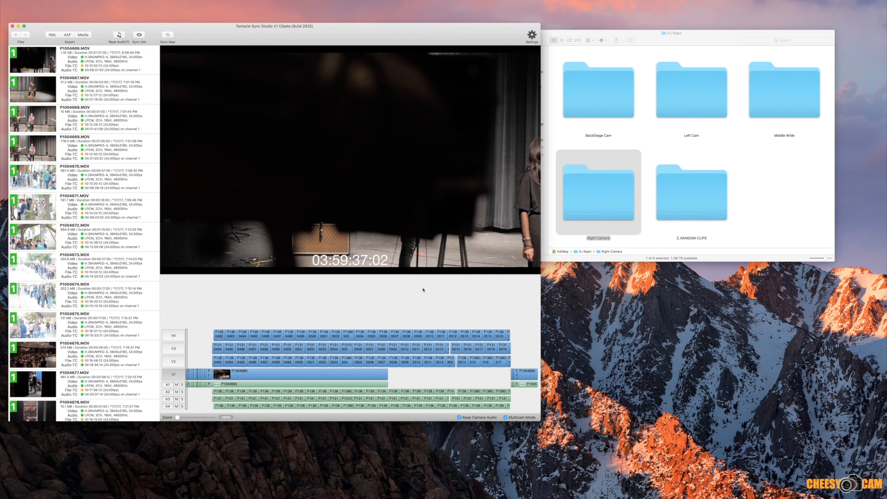
Step: Move the playhead to about 05:59:35 and compare the V4, V3 and V2 camera angles to check their sync
click(430, 330)
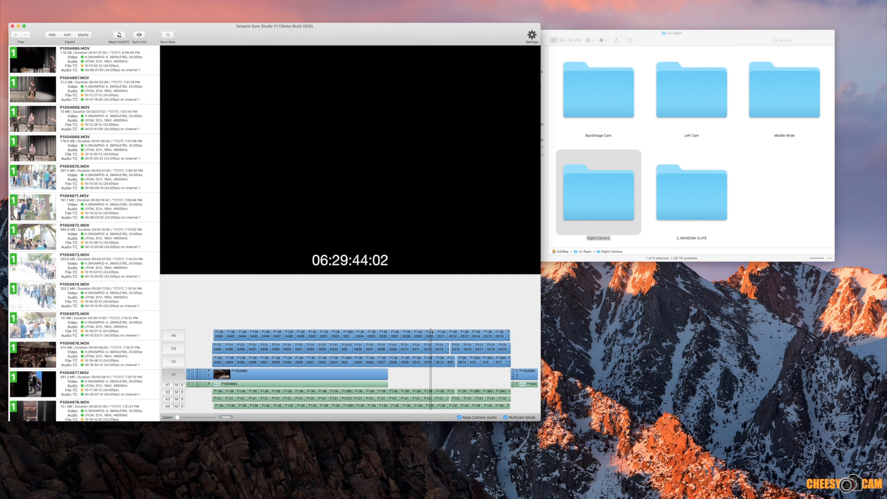
click(463, 330)
click(372, 330)
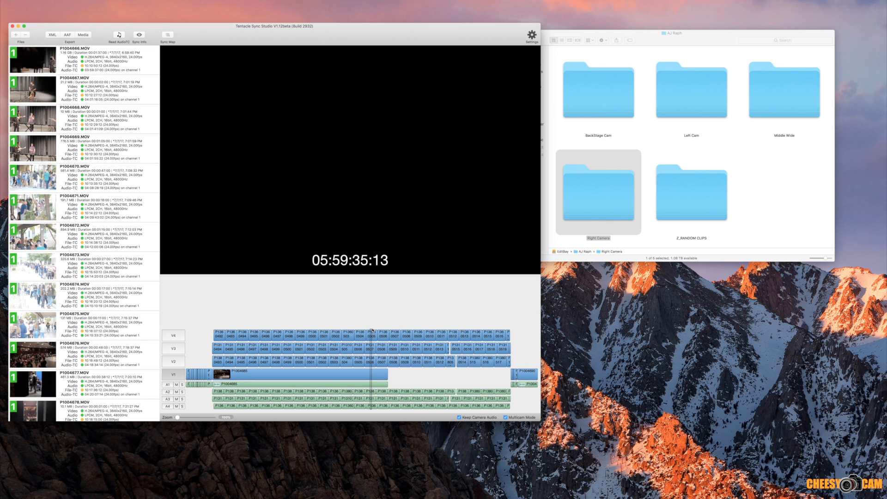
click(178, 337)
click(176, 348)
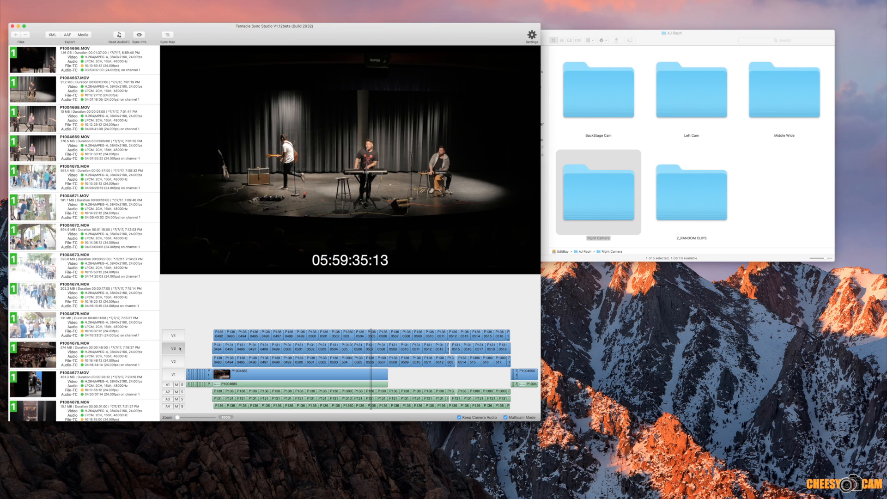
click(174, 361)
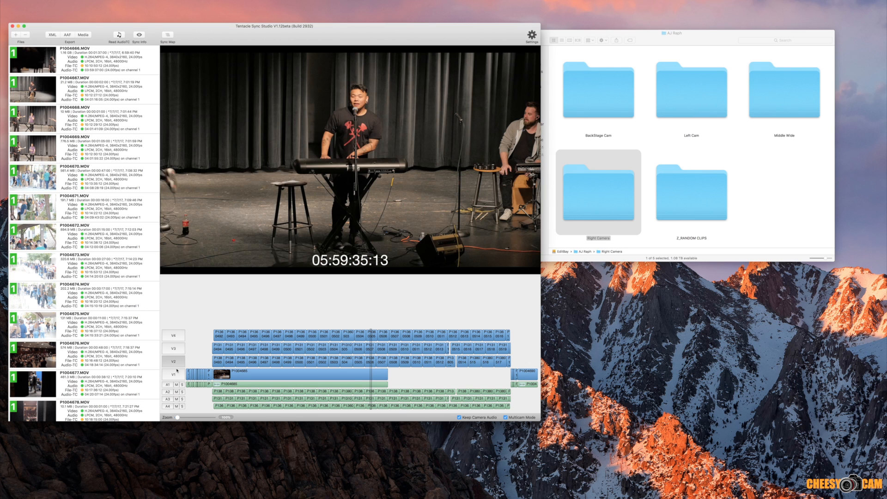
click(175, 351)
click(174, 360)
click(171, 350)
click(174, 362)
click(173, 336)
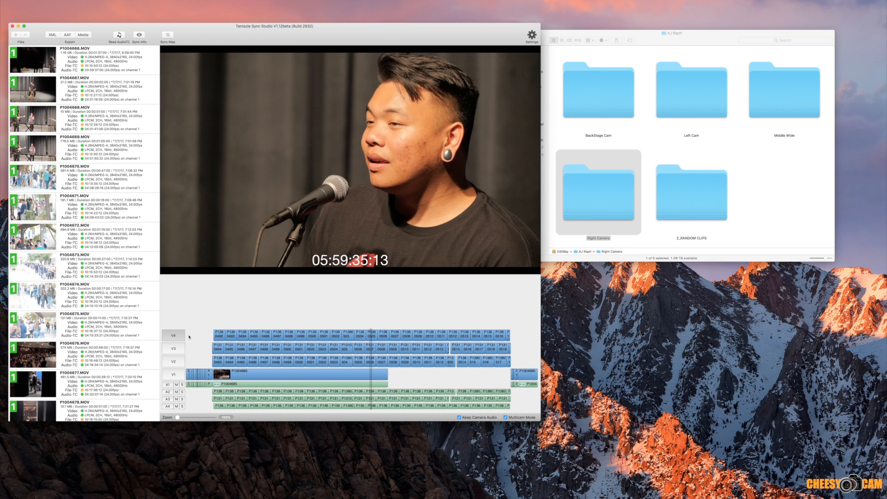
Step: Check tracks V4 and V1 at several other timeline positions, ending at about 05:29:12
click(407, 330)
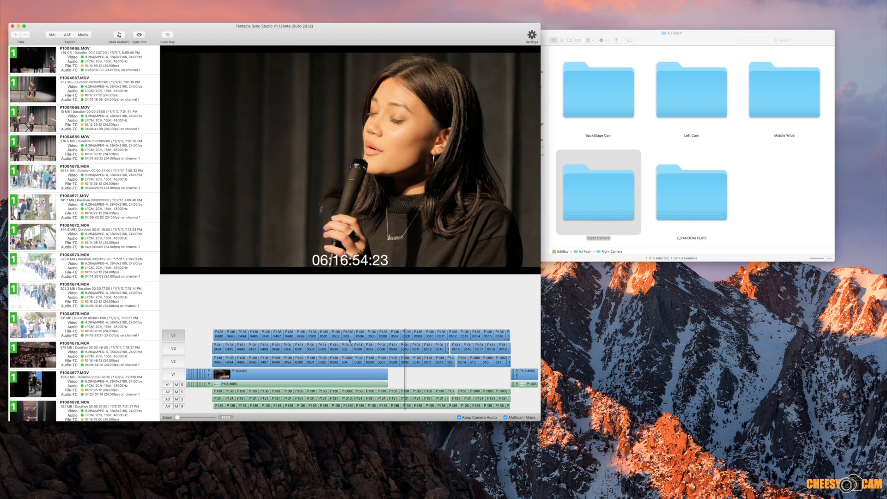
click(330, 330)
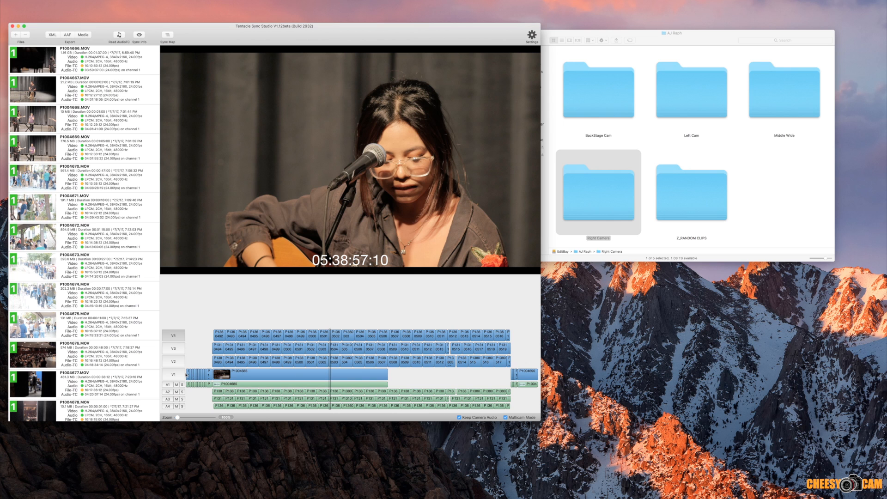
click(174, 374)
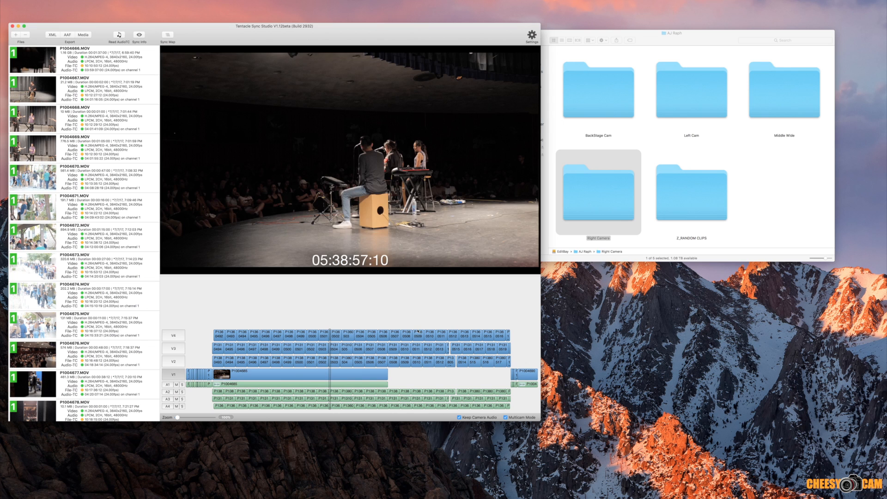
click(418, 331)
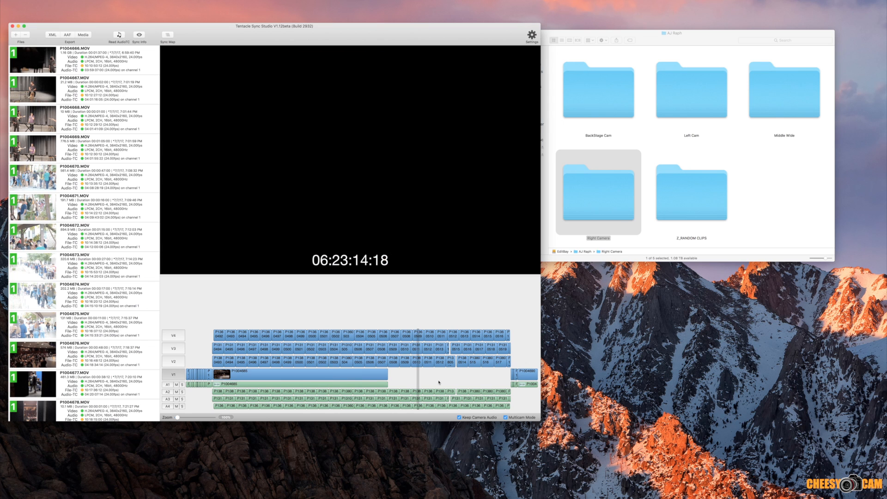
click(311, 329)
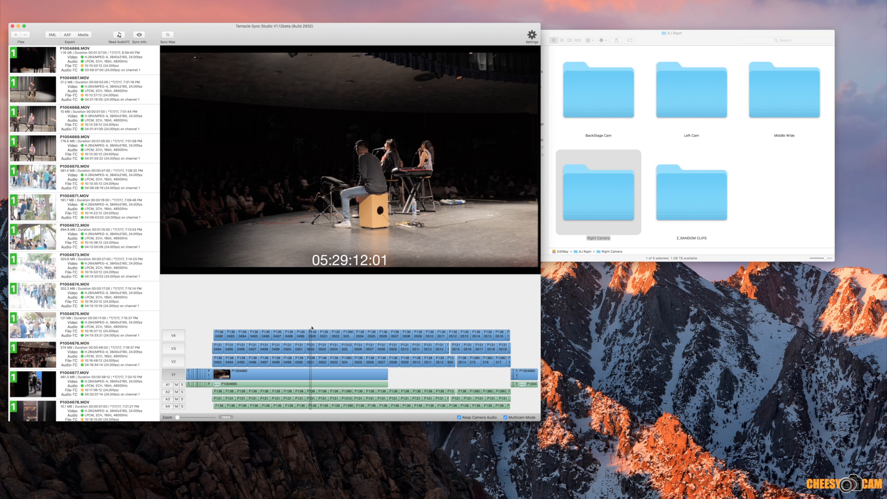
Step: Compare the V2, V3 and V4 camera angles of the ukulele performance from about 05:17:37
click(288, 338)
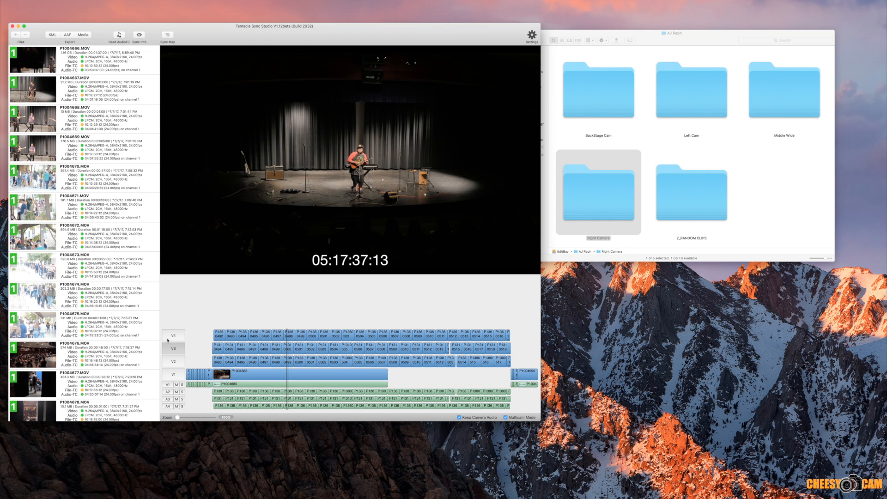
click(175, 347)
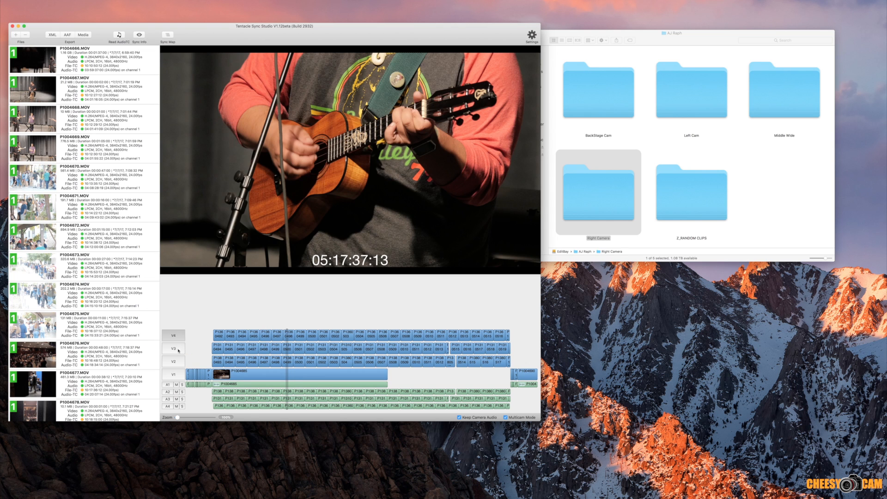
click(178, 350)
click(172, 361)
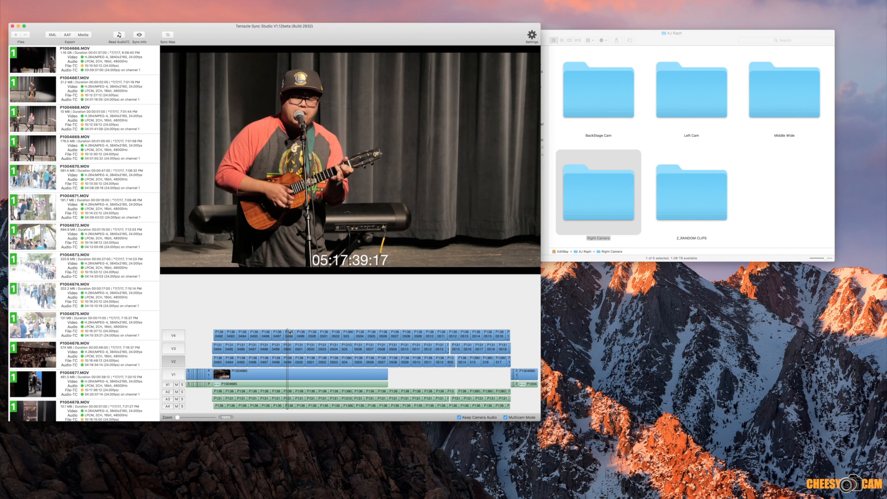
click(177, 347)
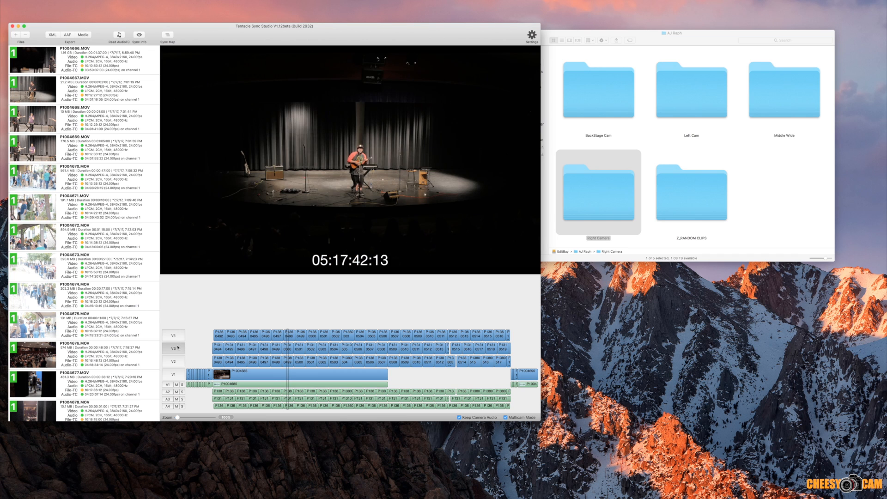
click(177, 339)
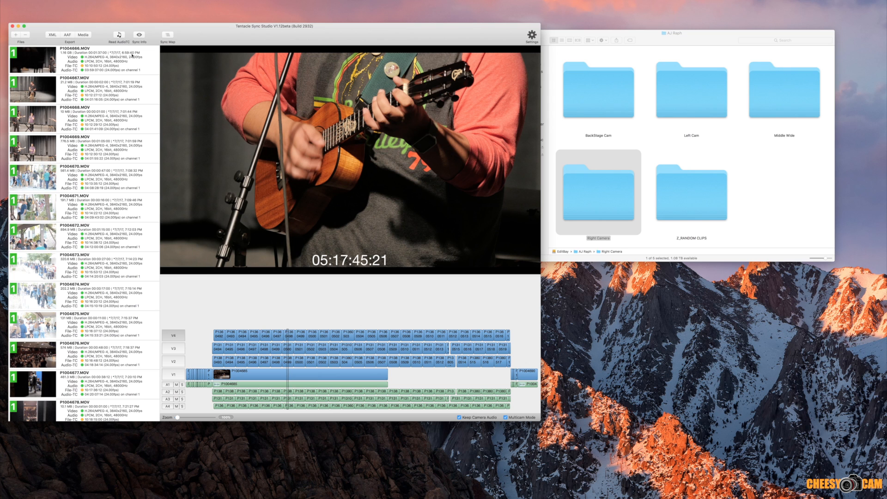
Step: Export the synced timeline as a Final Cut Pro X 10.3.x XML named CONCERT to the EditBay drive
click(54, 35)
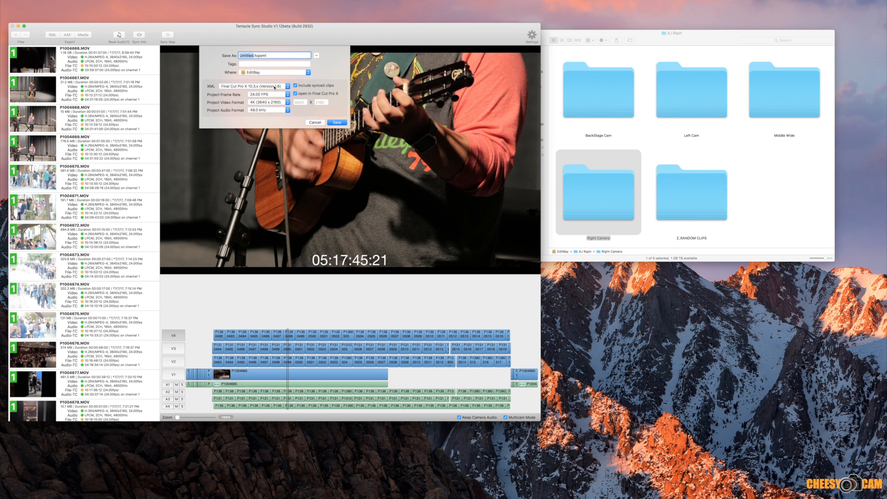
click(273, 87)
click(261, 87)
click(294, 86)
text(CONCERT)
click(337, 122)
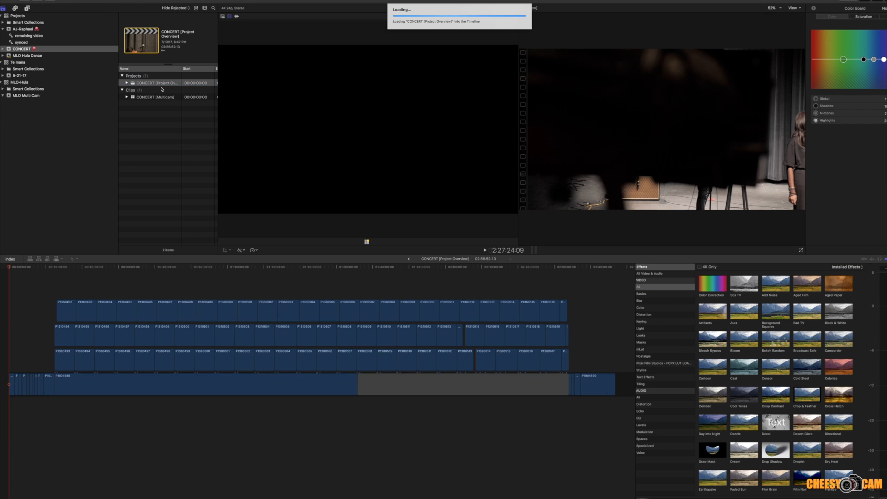
Step: In Final Cut Pro X, inspect the imported CONCERT [Project Overview] timeline and preview the CONCERT [Multicam] clip
click(78, 268)
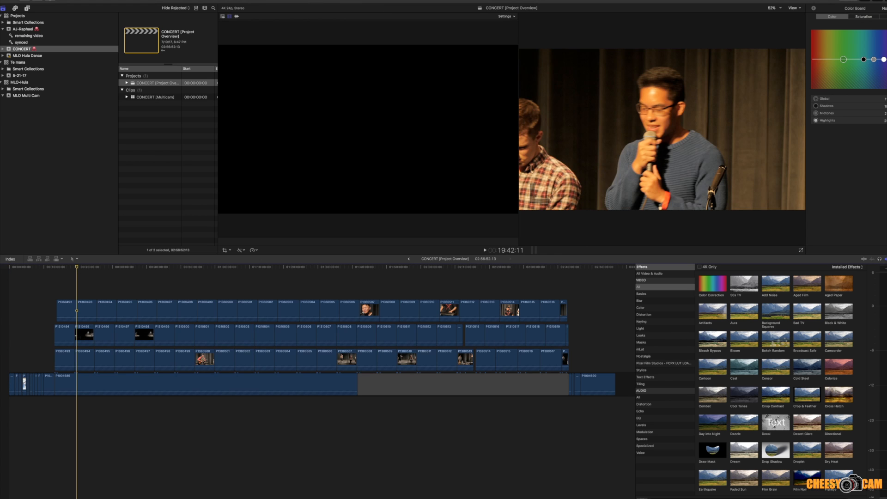
click(159, 97)
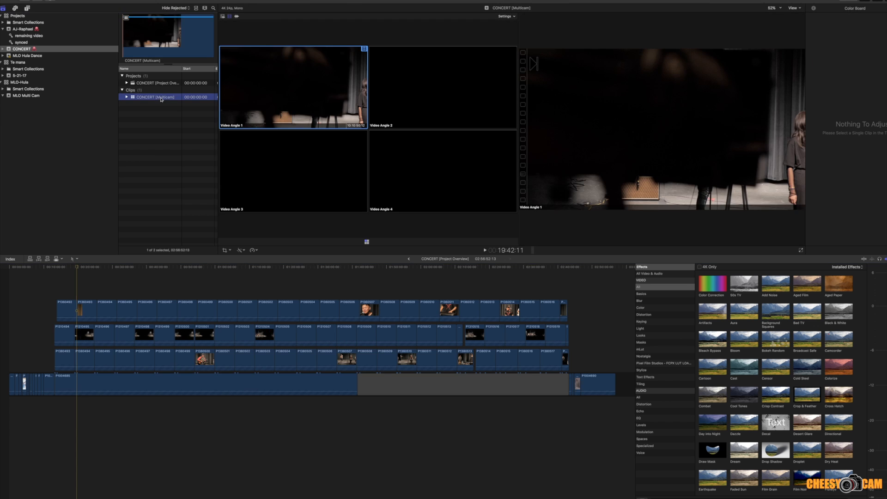
click(95, 284)
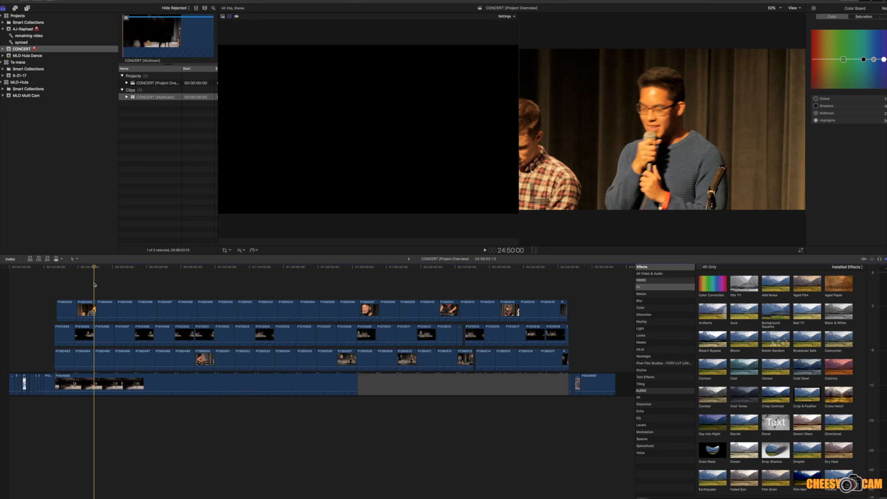
click(82, 284)
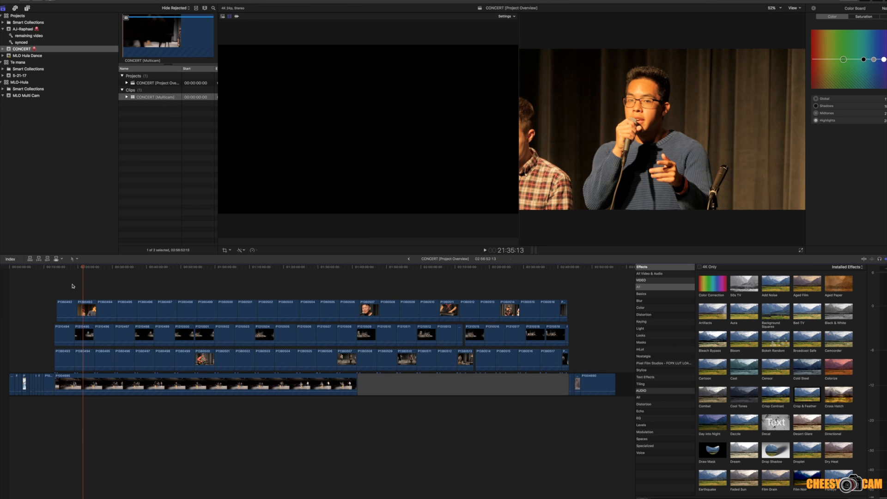
Step: Replace all clips in the CONCERT [Project Overview] timeline with the CONCERT [Multicam] clip
key(super+a)
key(Delete)
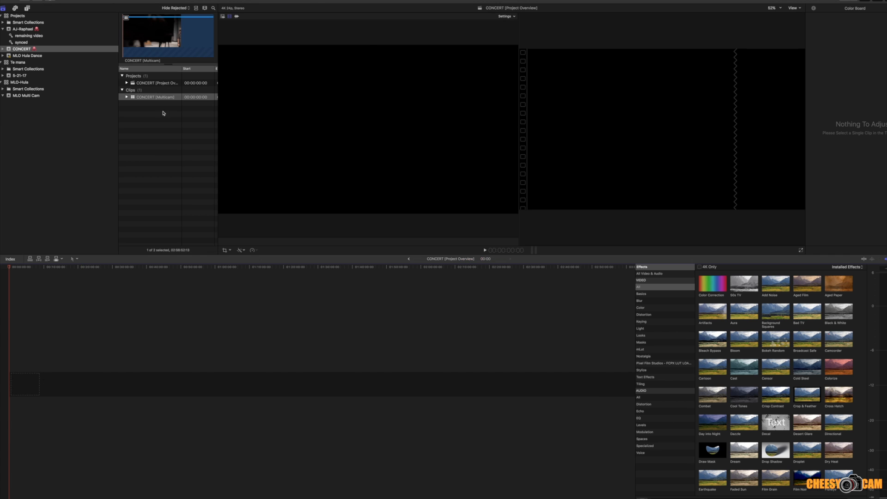
drag(148, 98, 23, 381)
Step: Review the four synced video angles of the multicam clip at several points between about 22 and 69 minutes
click(85, 268)
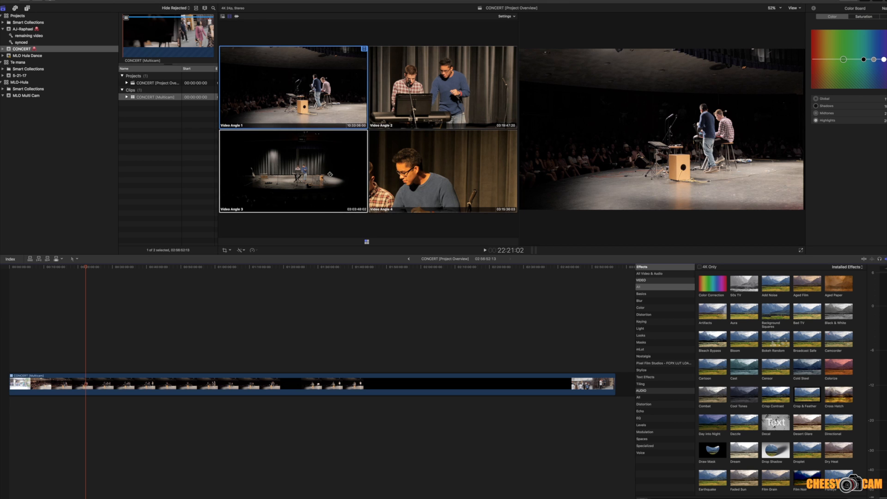
click(145, 267)
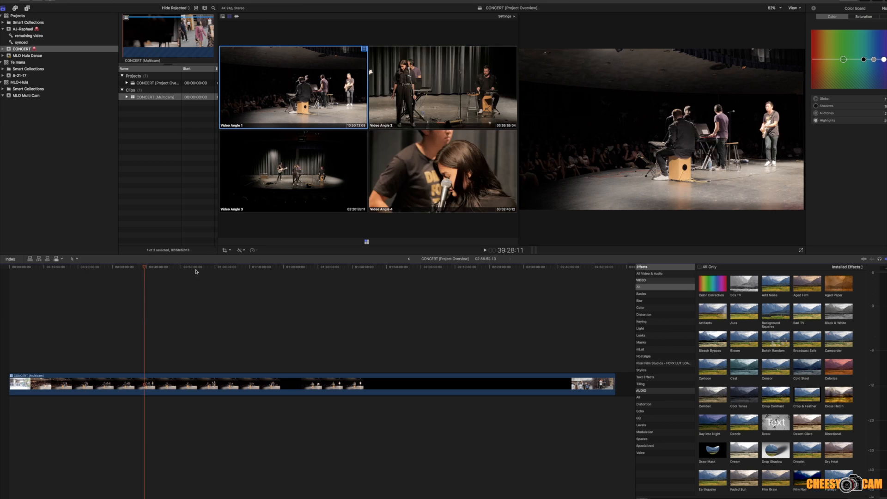
click(219, 270)
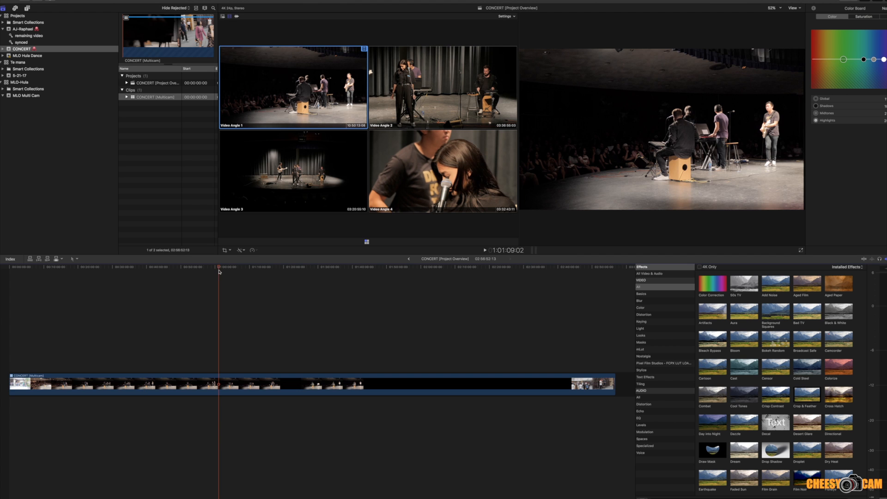
Step: Set the CONCERT [Multicam] clip's active audio angle to Video Angle 2 and play a short stretch from about 1:12:22
click(272, 270)
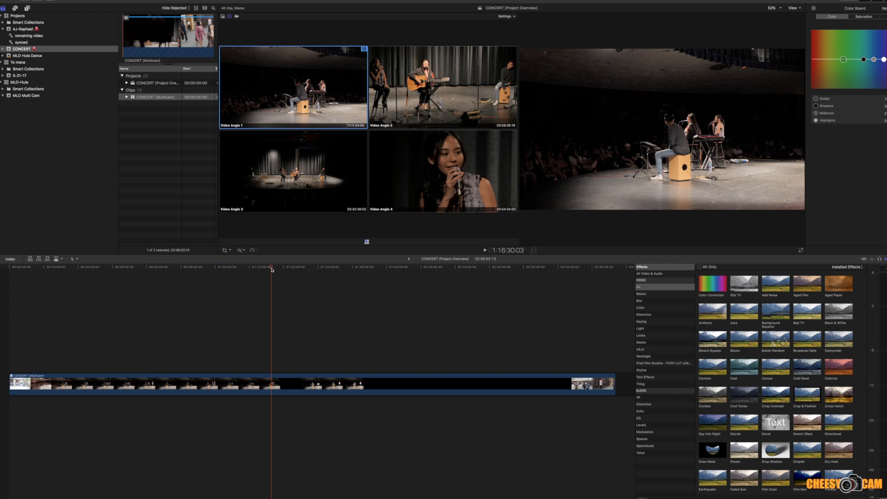
right_click(77, 386)
mouse_move(115, 388)
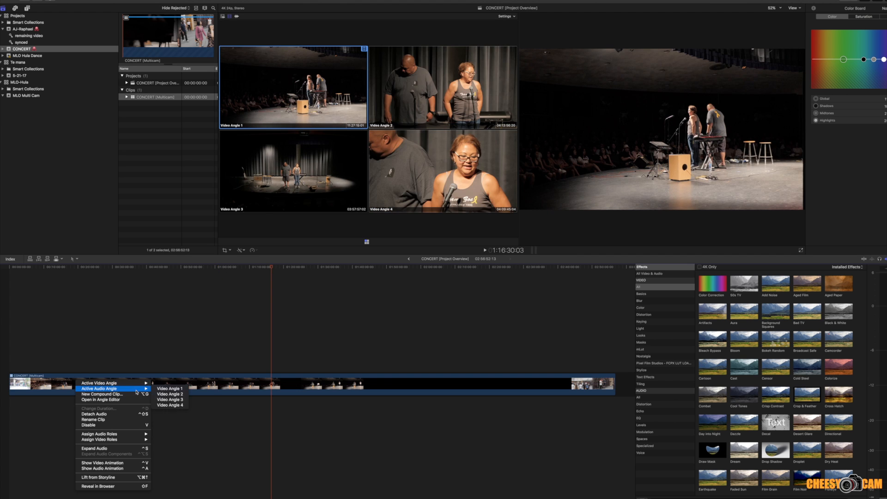
click(163, 395)
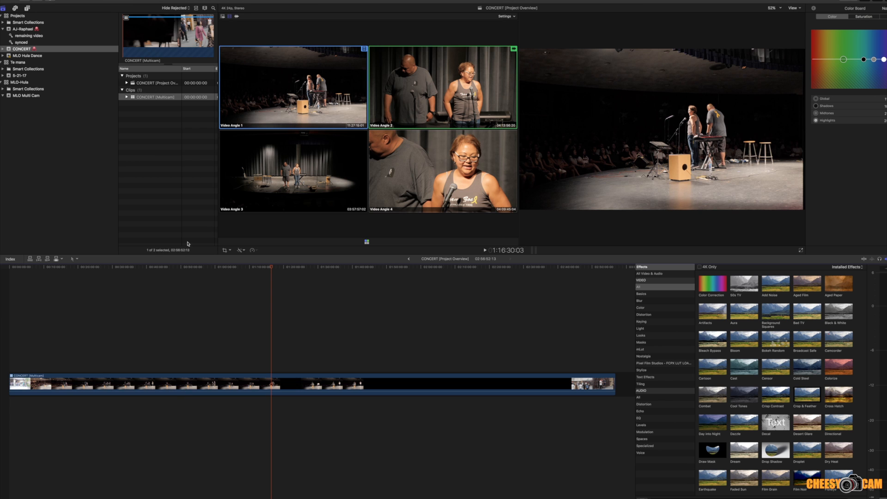
click(257, 267)
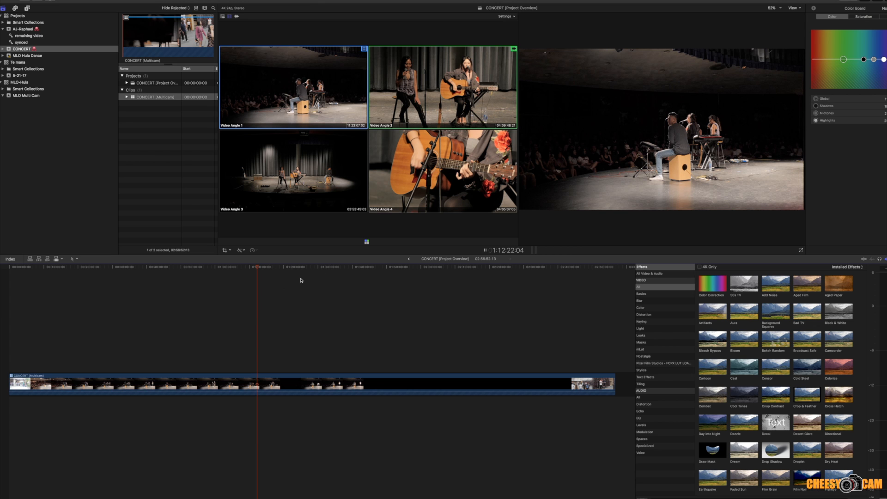
key(space)
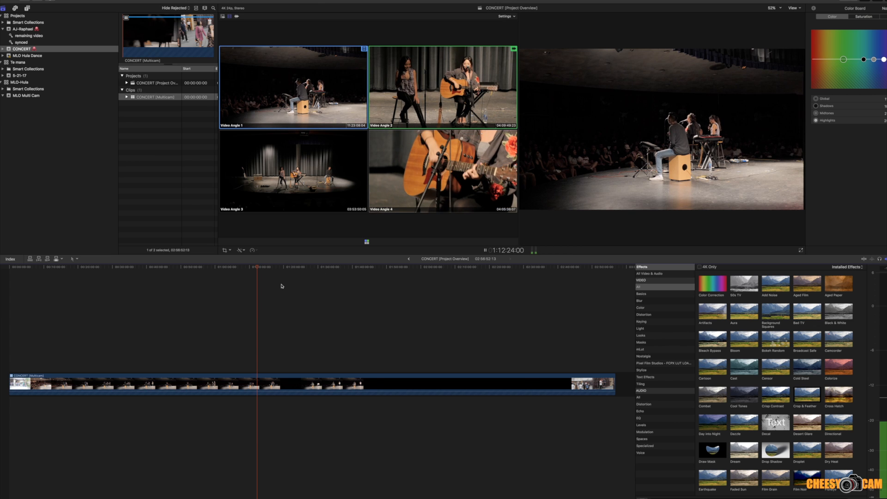
key(space)
Step: Cut the multicam clip at 1:30:45:10, try Video Angles 3 and 4 there, and settle on Video Angle 2 from the cut onward
click(321, 268)
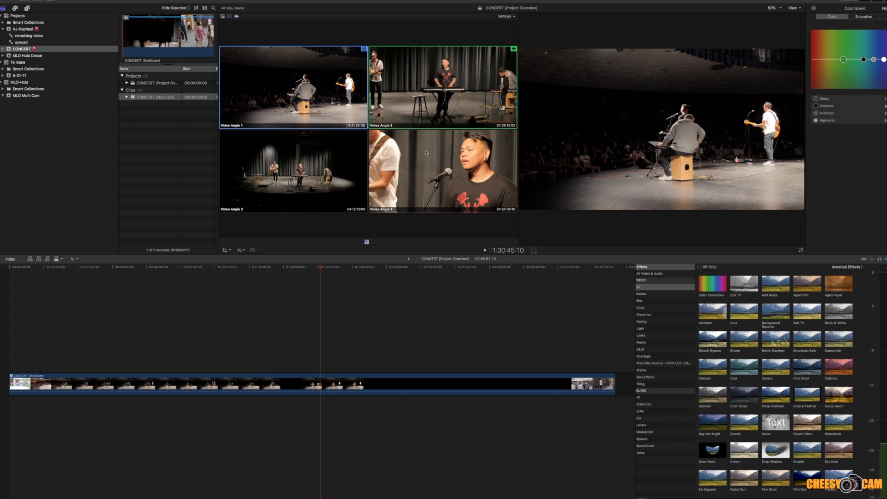
click(449, 102)
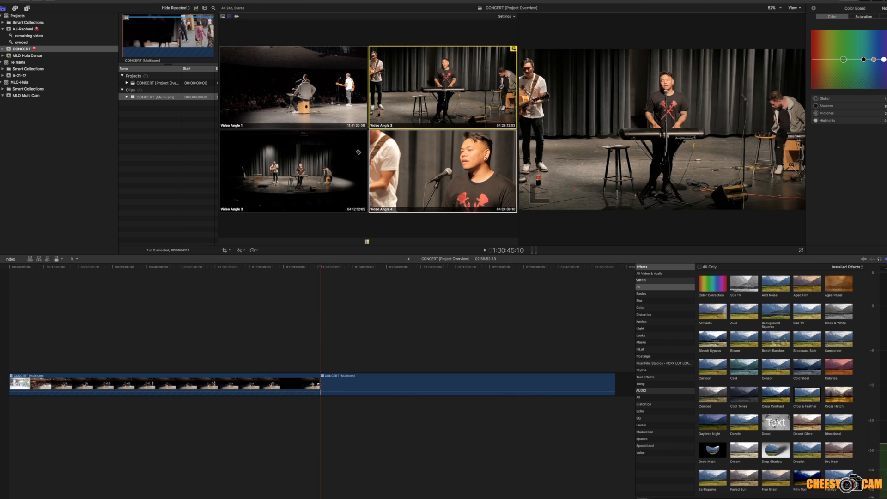
click(290, 170)
click(412, 179)
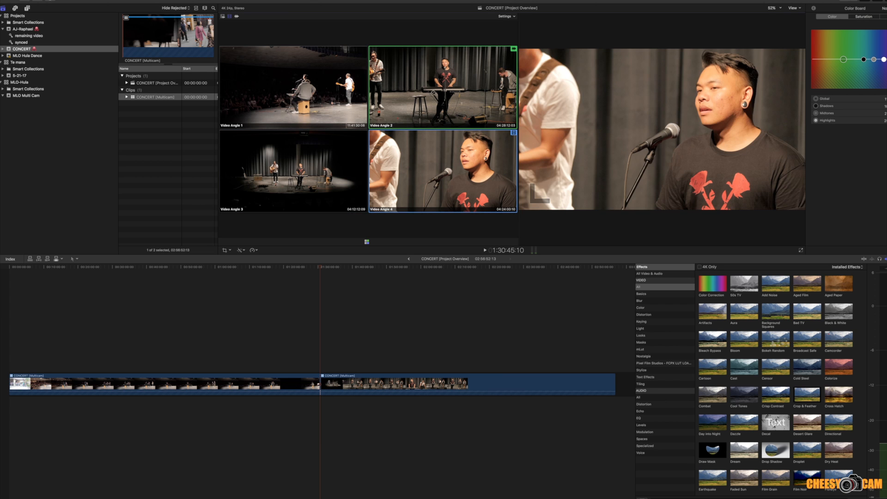
key(2)
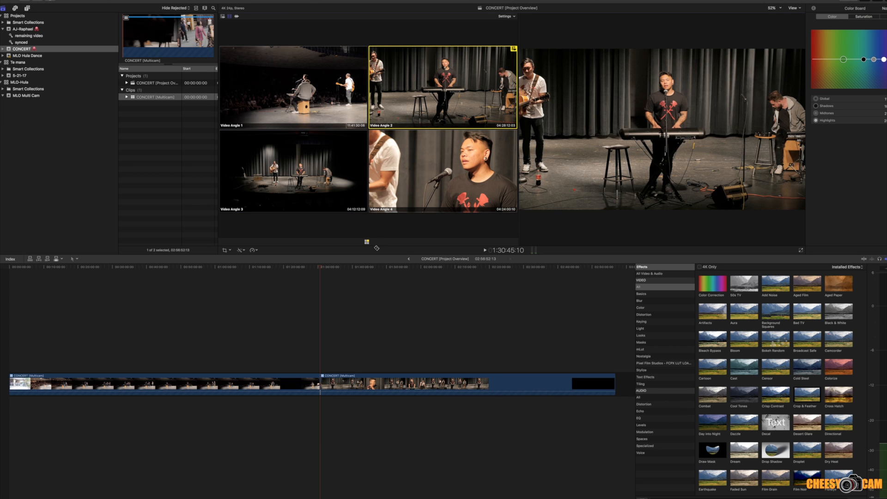
Step: Play on to 1:30:49:21 and cut the multicam clip to Video Angle 3 from that point
key(space)
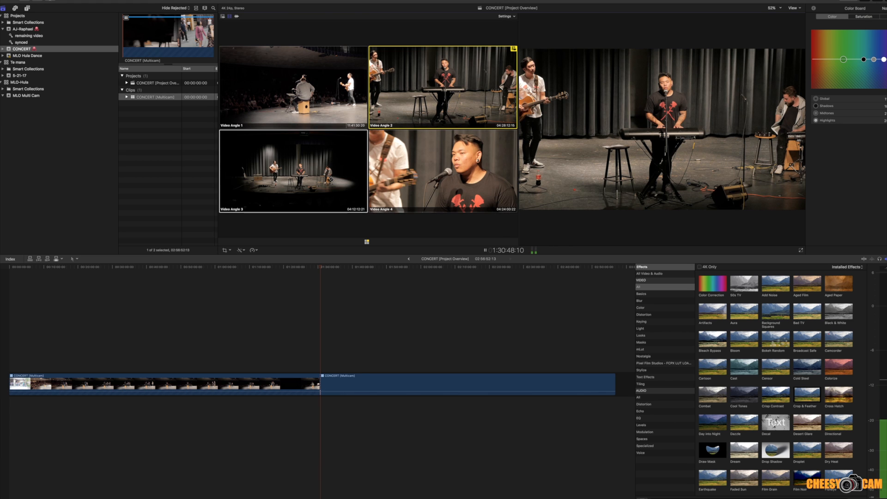
key(space)
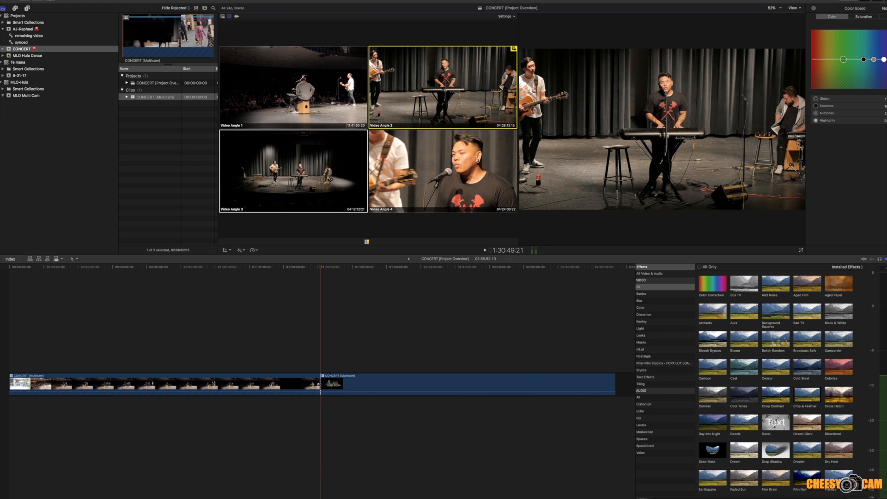
click(293, 171)
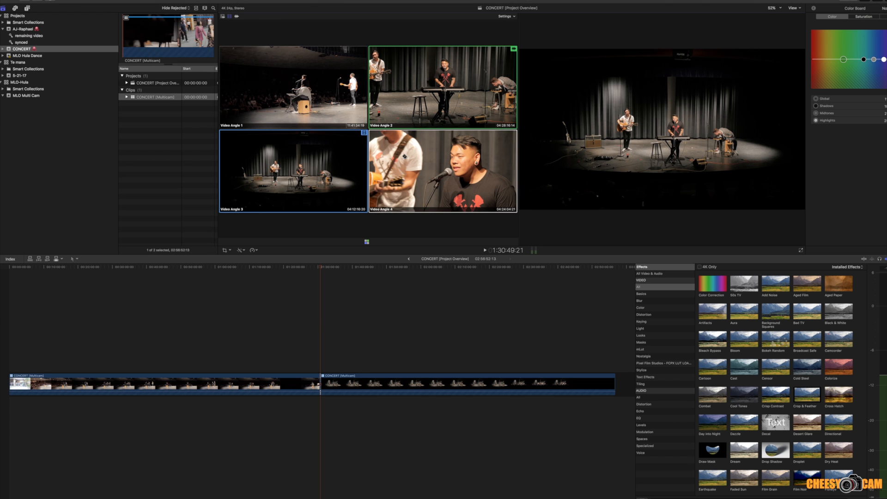
Step: Review the synced angles at several points between about 40 and 108 minutes, playing a short stretch from about 1:05:49
click(352, 268)
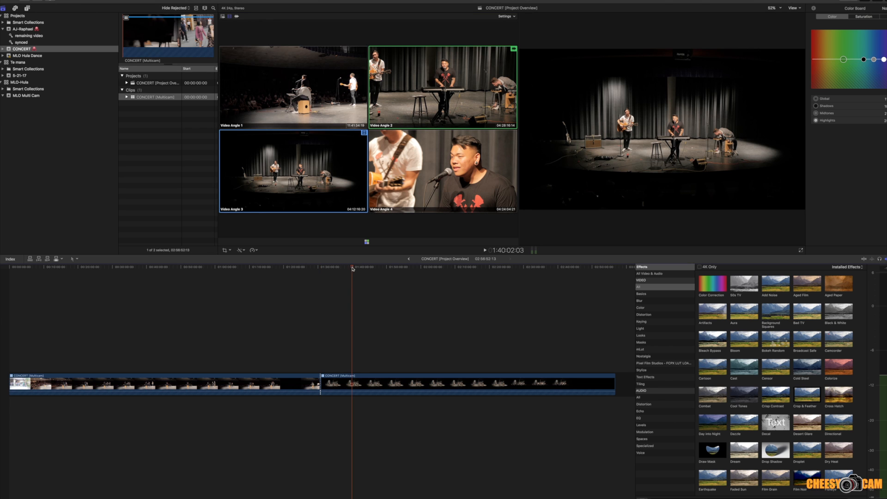
click(380, 268)
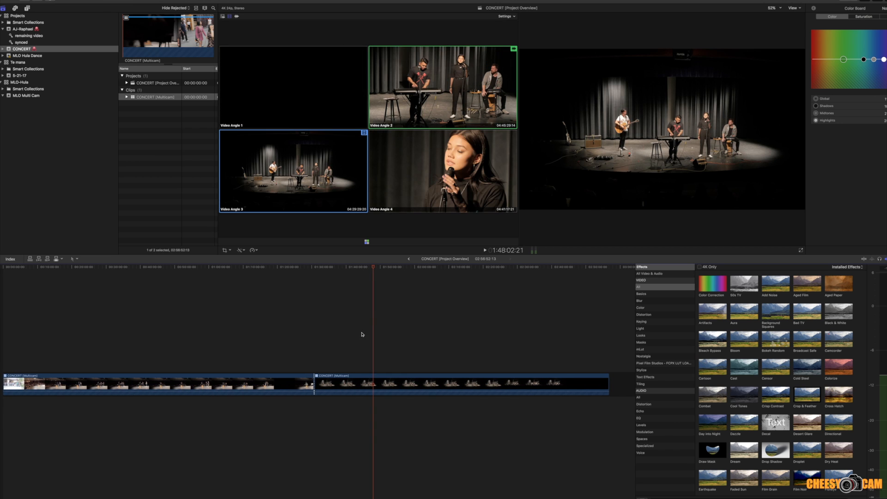
click(223, 268)
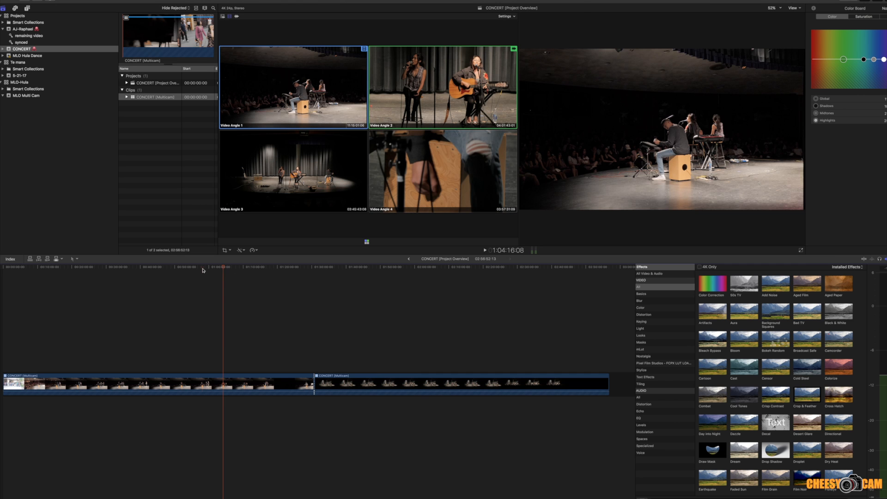
click(203, 268)
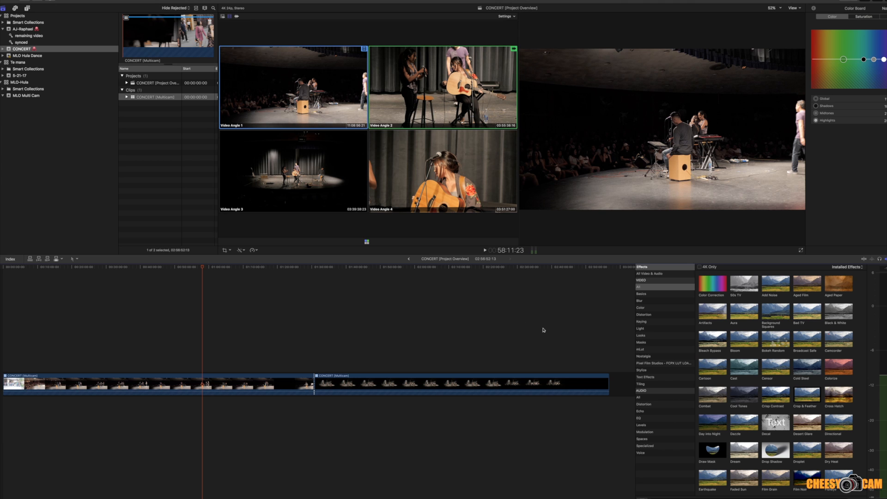
click(217, 376)
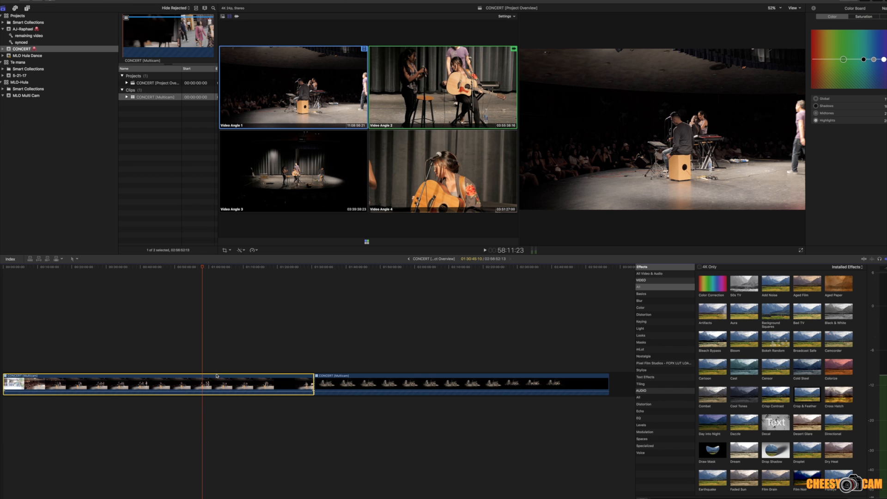
click(228, 267)
key(space)
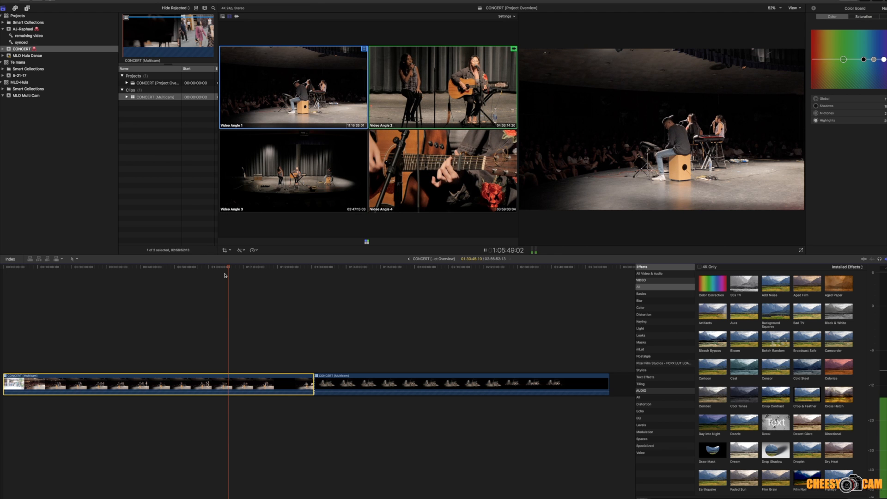
key(space)
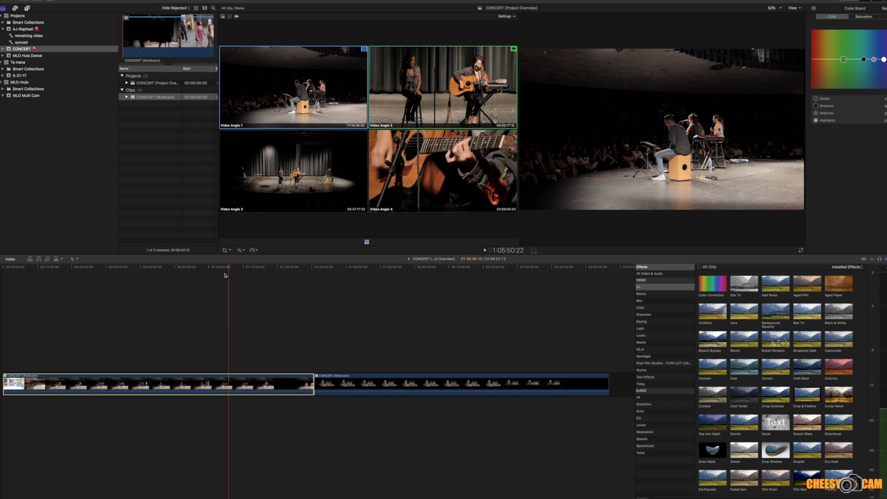
click(167, 270)
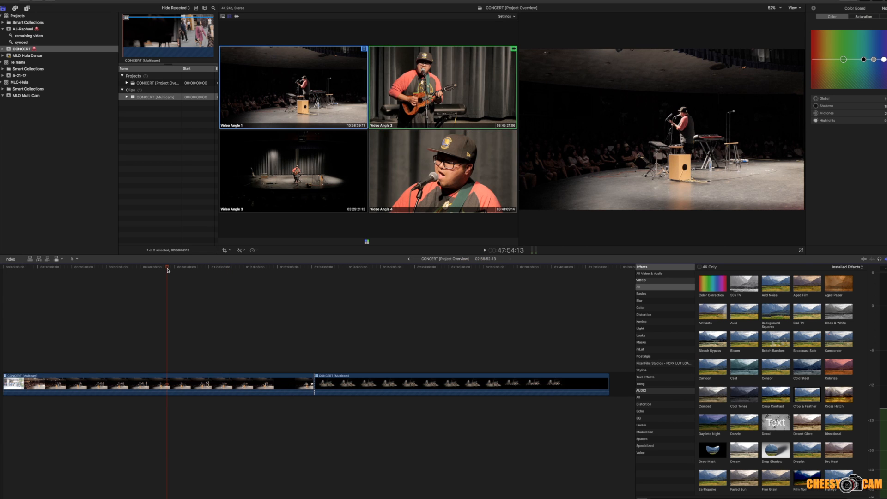
click(143, 269)
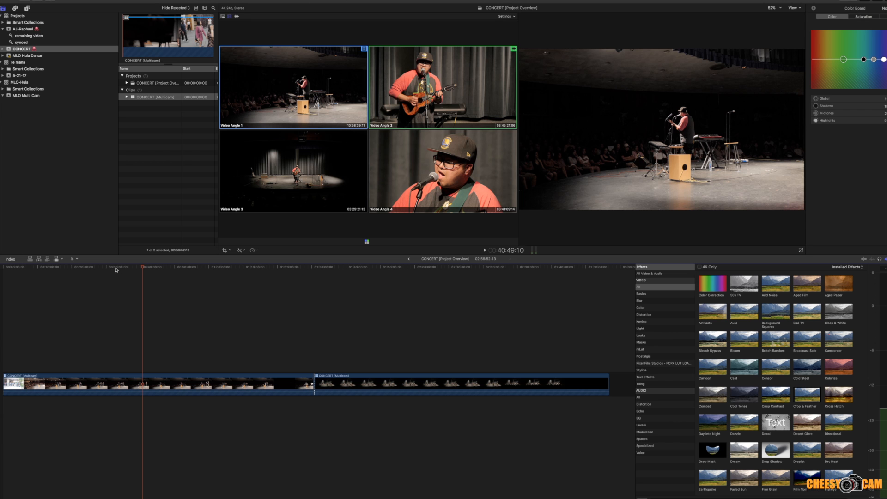